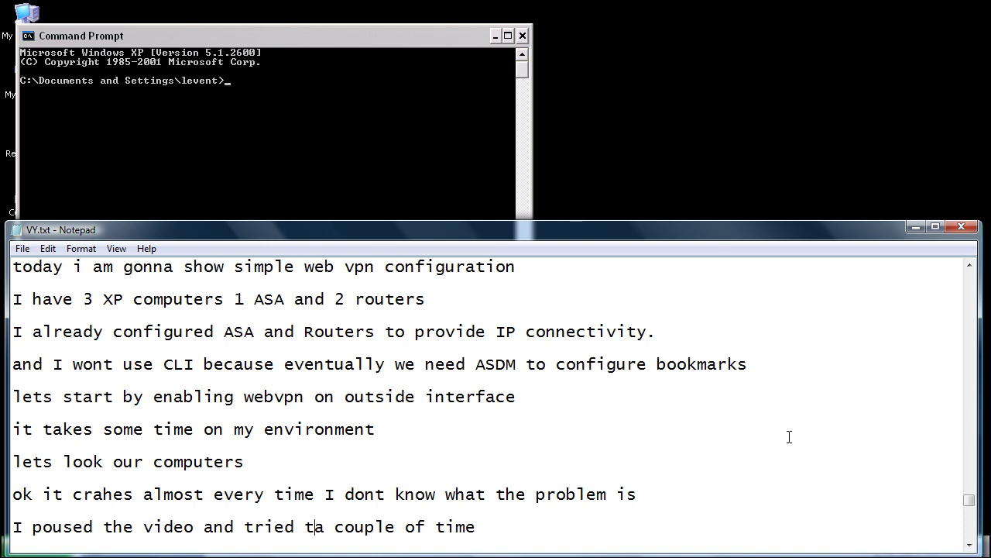
Step: Finish the VY.txt retry note with 'to enable', then bring the PuTTY ASA console forward
{"action": "type", "text": "ble"}
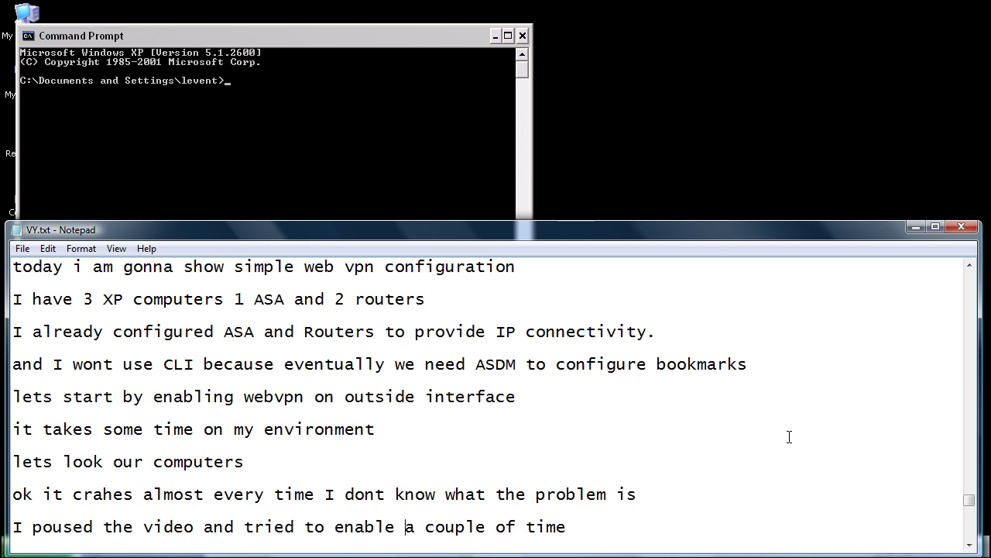
{"action": "key", "text": "Right"}
{"action": "key", "text": "Right"}
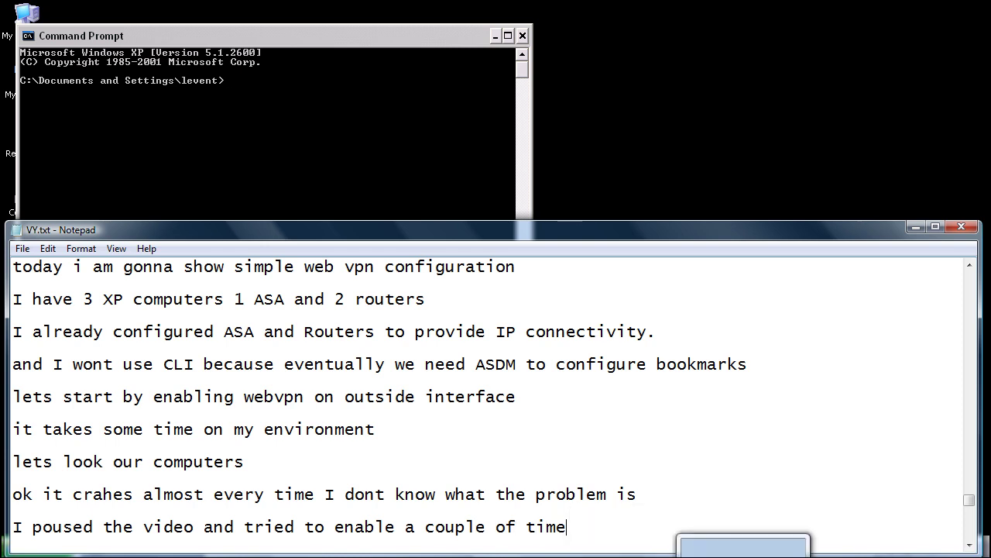
{"action": "key", "text": "alt+Tab"}
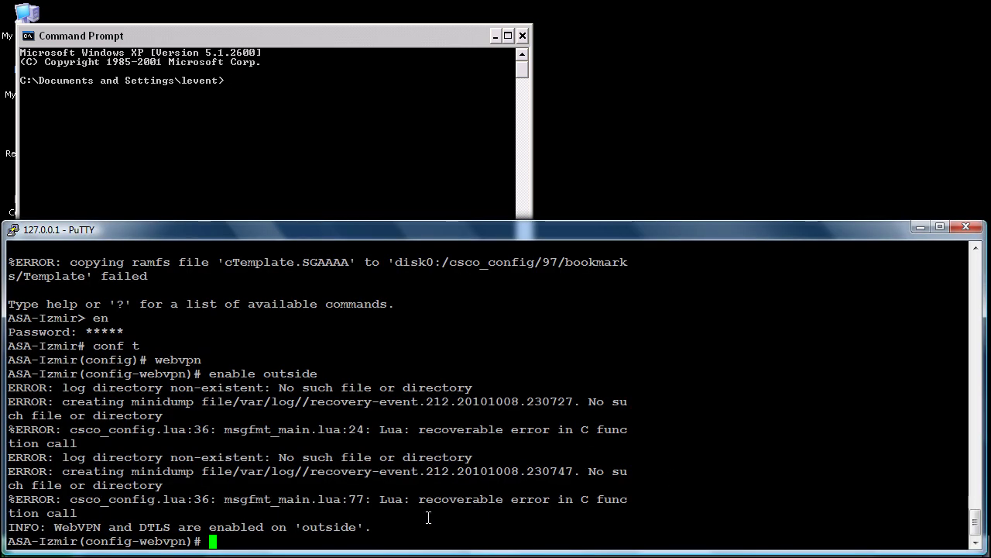
Step: Highlight the WebVPN-enabled confirmation line in PuTTY, then close the ASA console
{"action": "left_click_drag", "start_coordinate": [370, 526], "coordinate": [49, 529]}
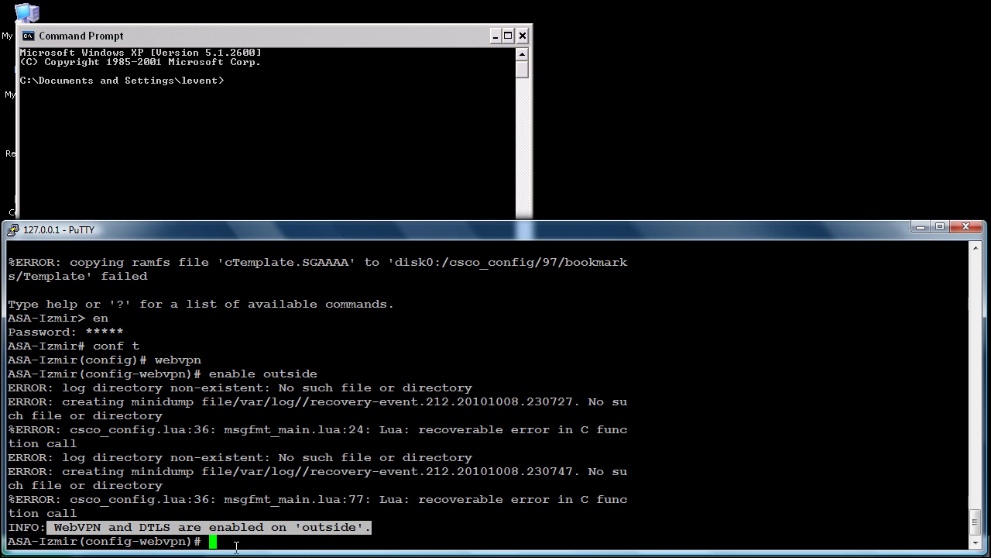
{"action": "left_click", "coordinate": [234, 546]}
{"action": "key", "text": "alt+F4"}
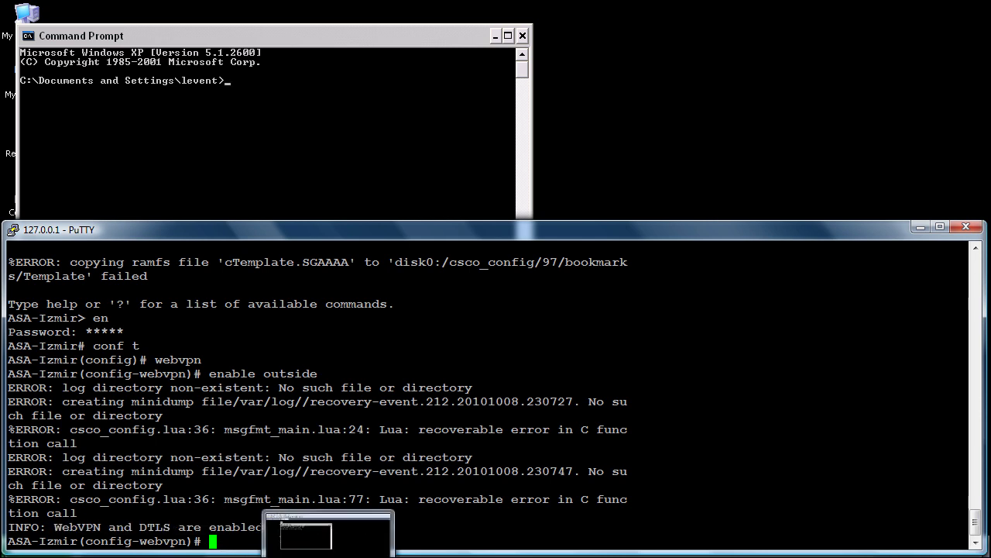
Step: Run ipconfig and mark the test PC's IP 192.168.3.130, mask and gateway, then minimize the console
{"action": "type", "text": "ipconfi"}
{"action": "type", "text": "g"}
{"action": "key", "text": "Return"}
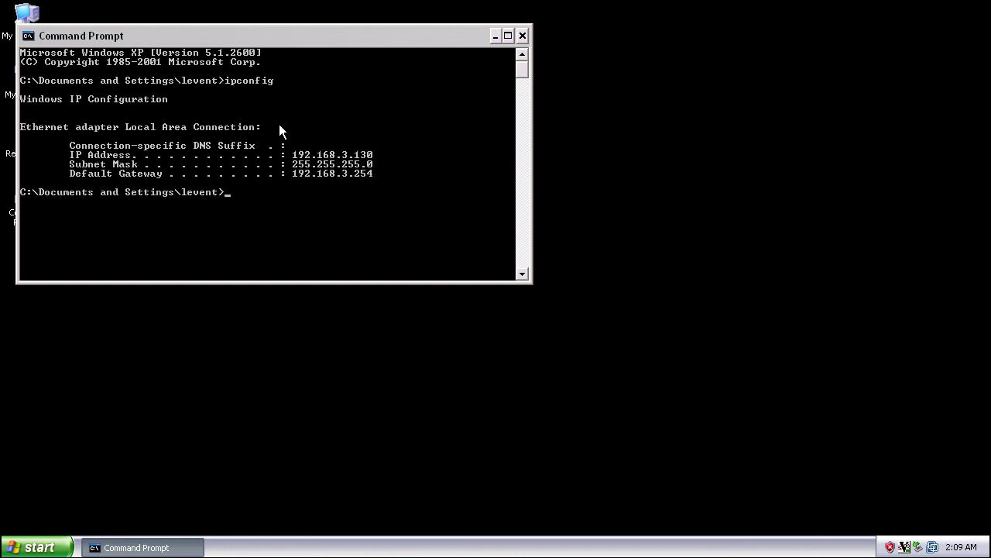
{"action": "right_click", "coordinate": [280, 127]}
{"action": "left_click", "coordinate": [304, 134]}
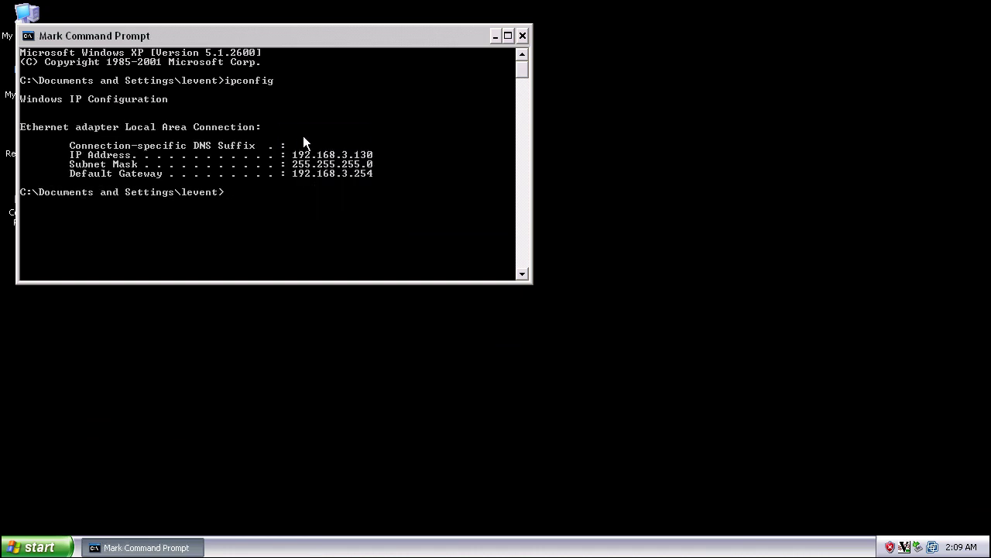
{"action": "left_click_drag", "start_coordinate": [293, 139], "coordinate": [398, 185]}
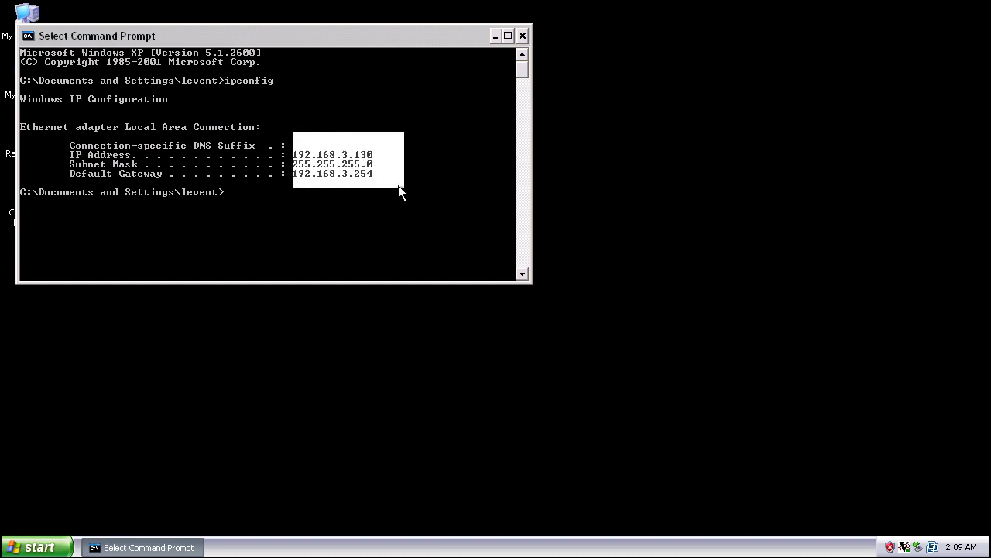
{"action": "left_click", "coordinate": [674, 216]}
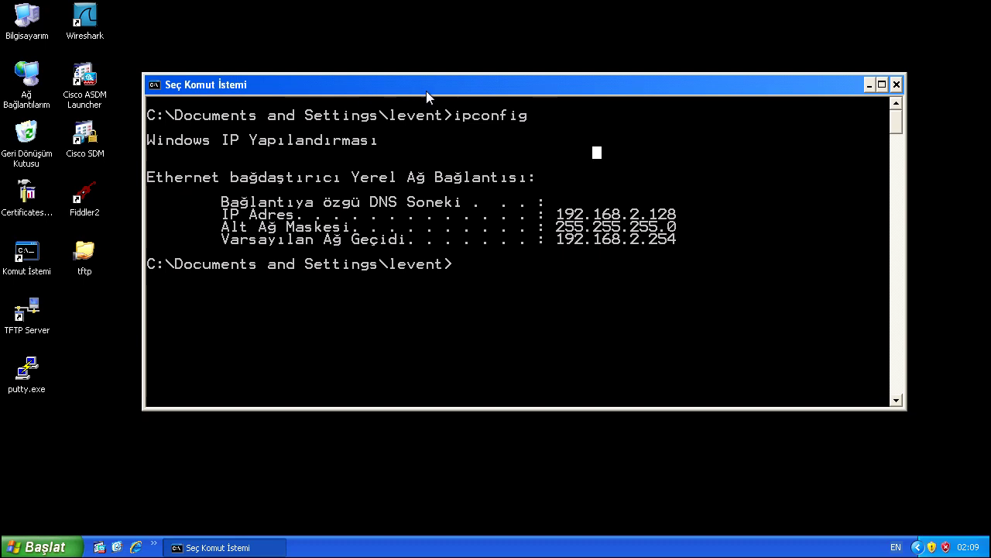
{"action": "left_click", "coordinate": [869, 86]}
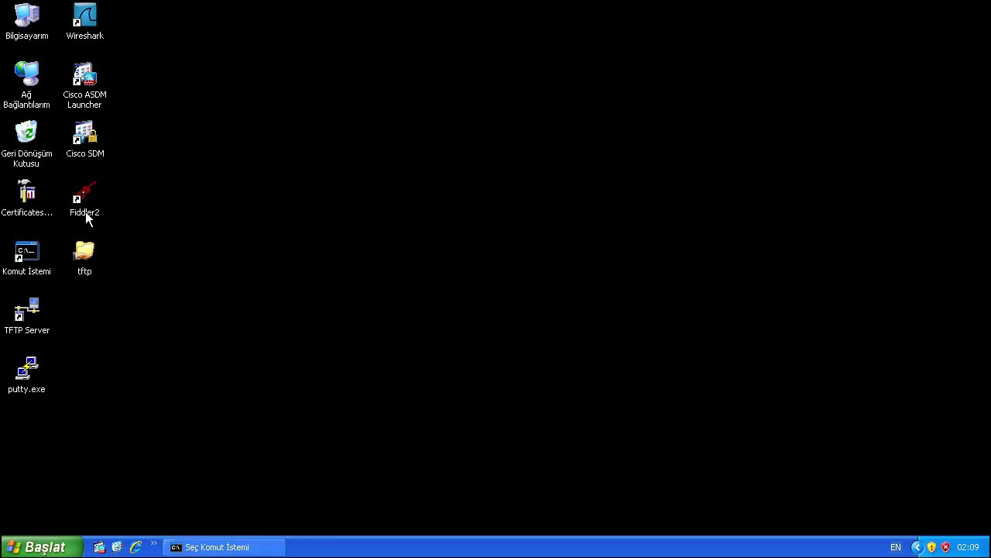
{"action": "left_click", "coordinate": [86, 204]}
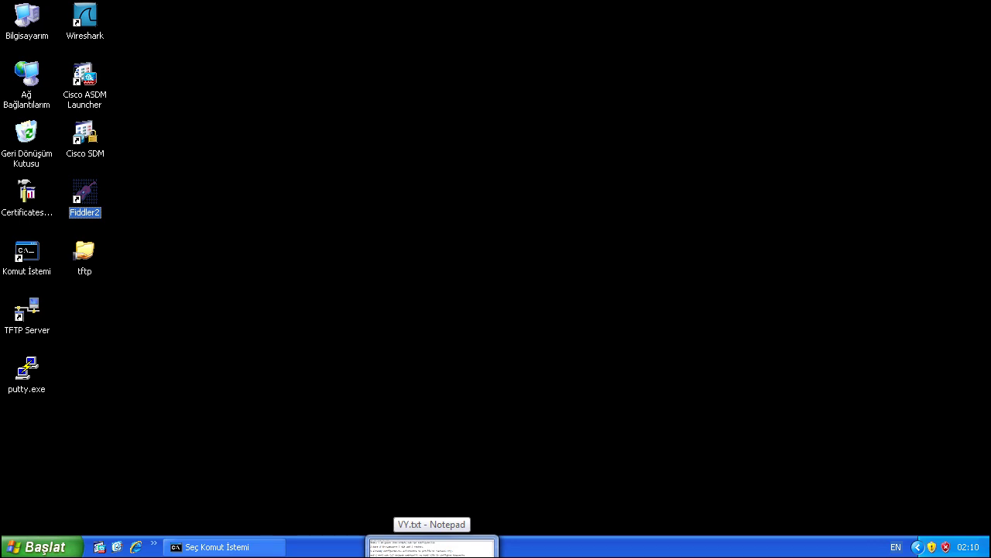
Step: Add the note 'I am starting fiddler then ASDM' to VY.txt, then let Fiddler load and minimize it
{"action": "left_click", "coordinate": [432, 547]}
{"action": "key", "text": "Return"}
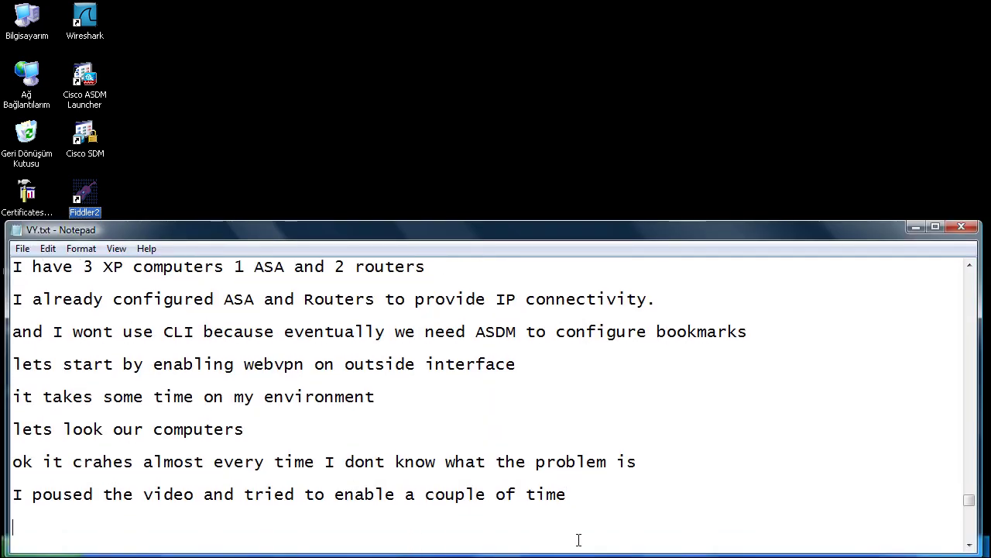
{"action": "type", "text": "I am starting fi"}
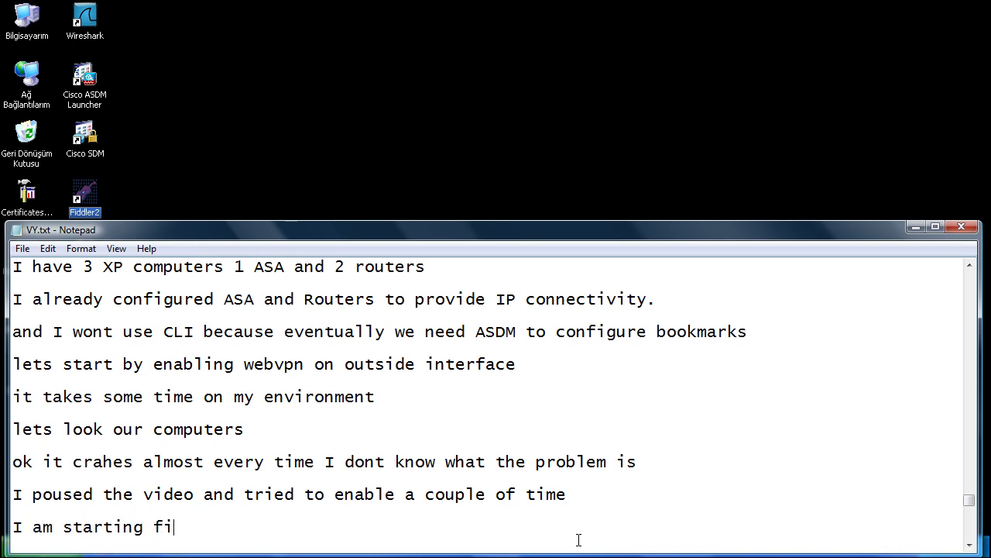
{"action": "type", "text": "ddler then "}
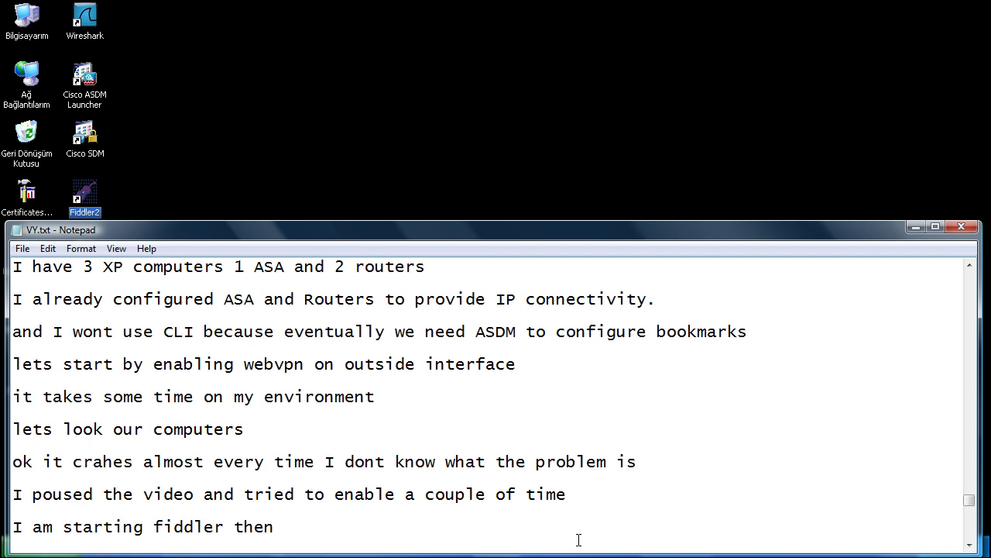
{"action": "type", "text": "ASDM"}
{"action": "left_click", "coordinate": [672, 178]}
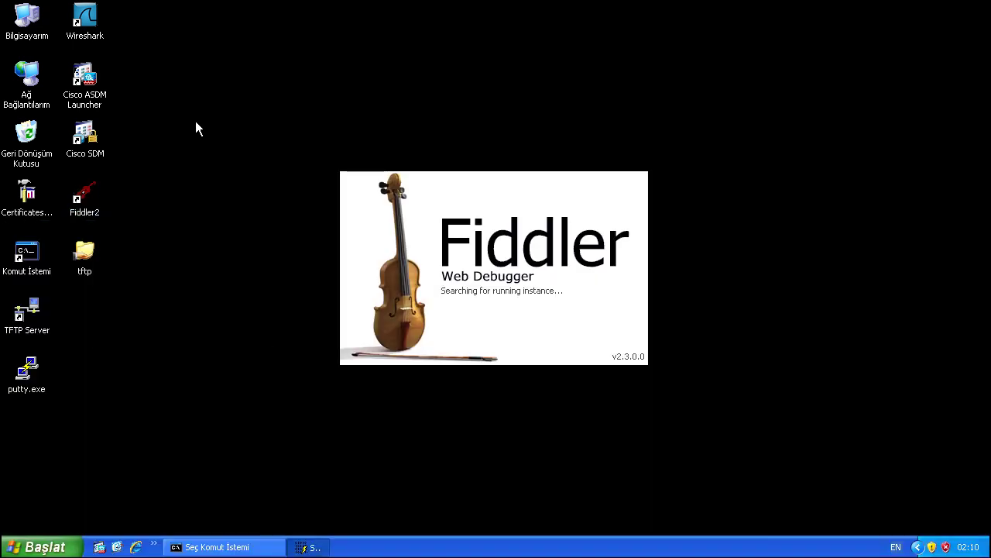
{"action": "left_click", "coordinate": [88, 79]}
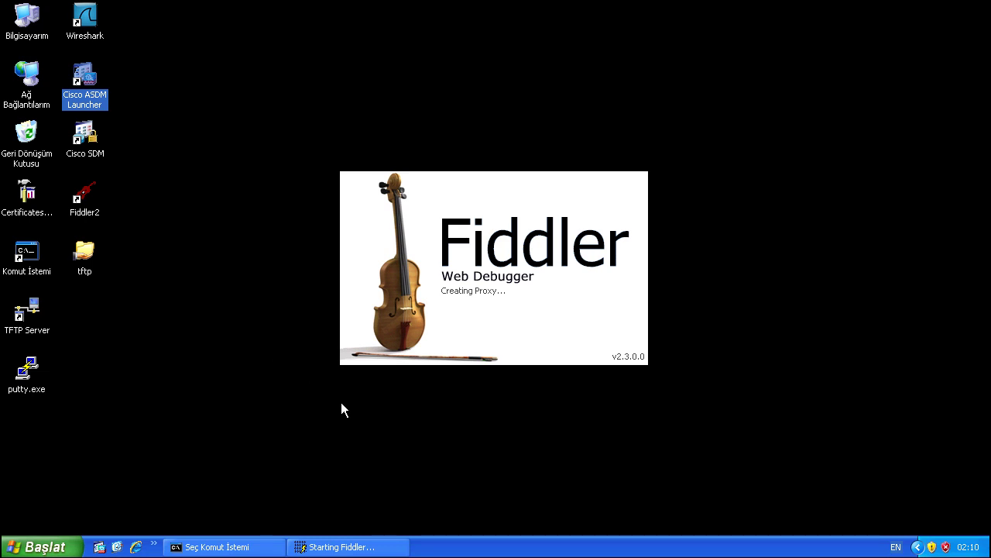
{"action": "left_click", "coordinate": [358, 547]}
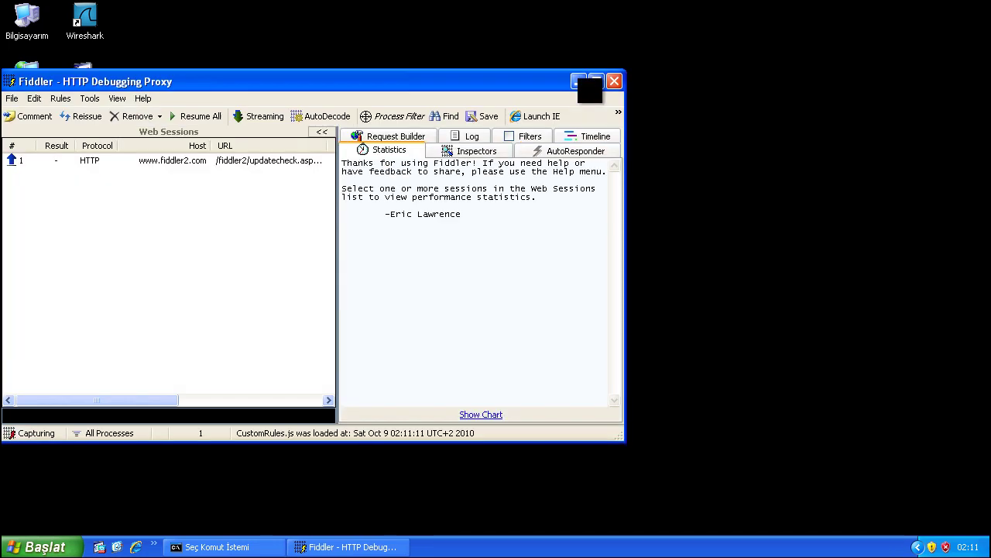
{"action": "left_click", "coordinate": [577, 80]}
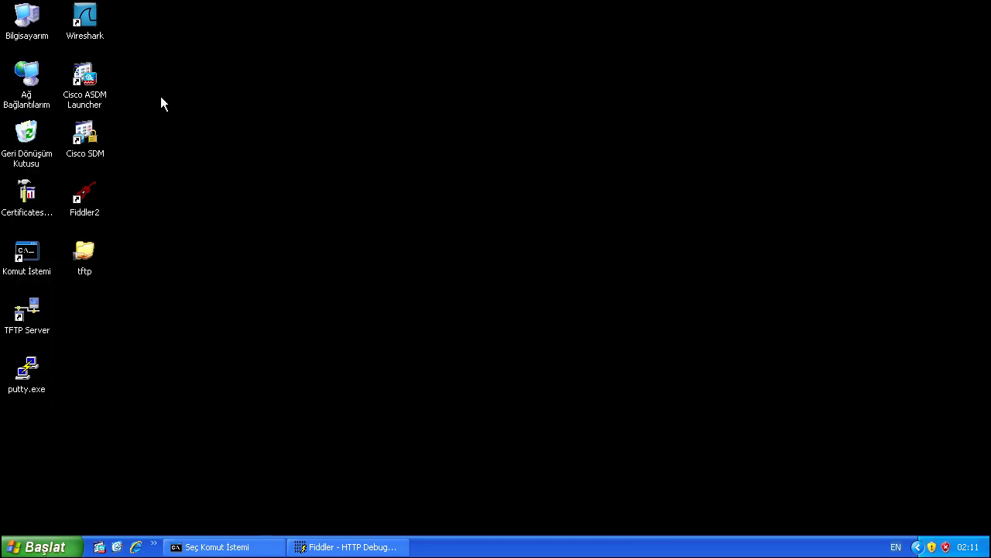
Step: Launch ASDM, log in to 192.168.2.254 with the device password, and accept the certificate warning
{"action": "double_click", "coordinate": [82, 77]}
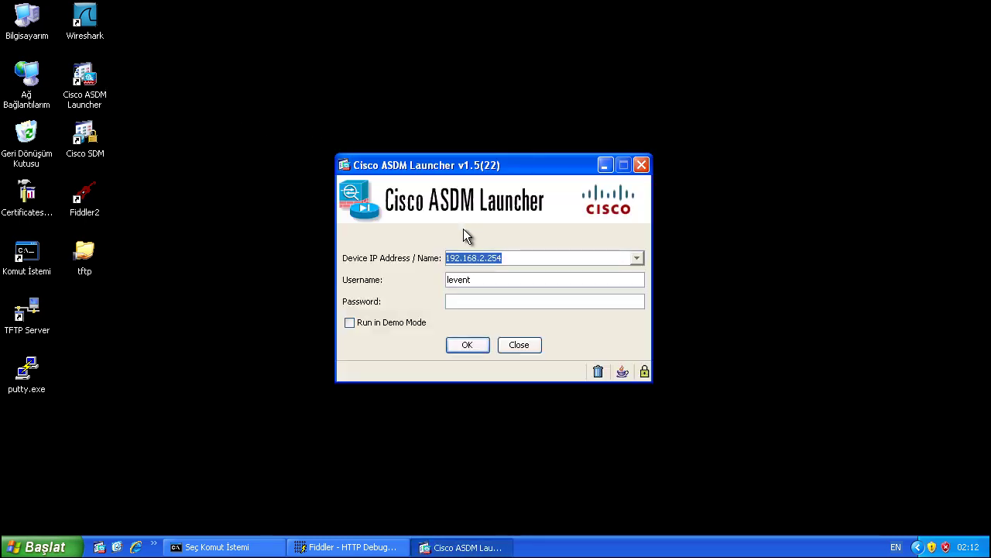
{"action": "left_click", "coordinate": [466, 302]}
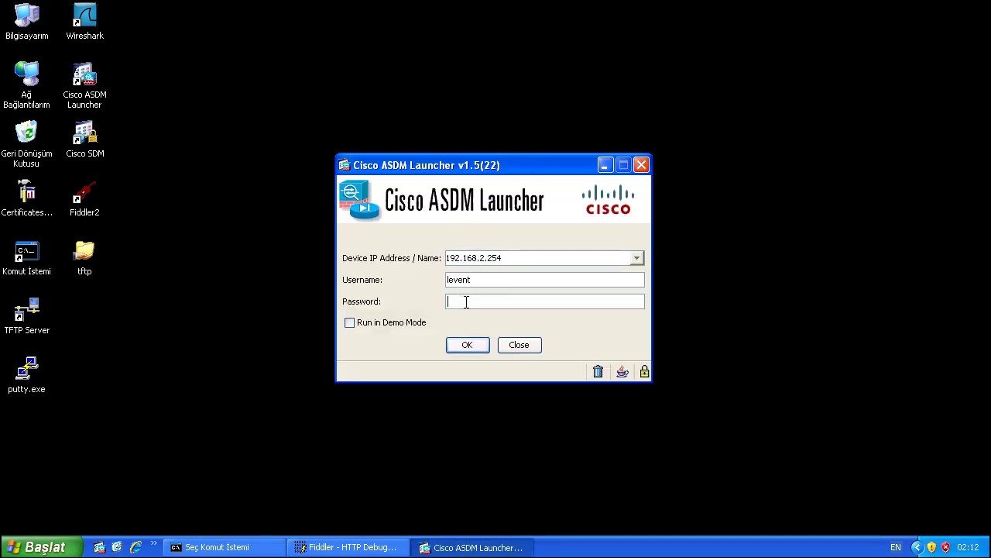
{"action": "type", "text": "123"}
{"action": "key", "text": "Return"}
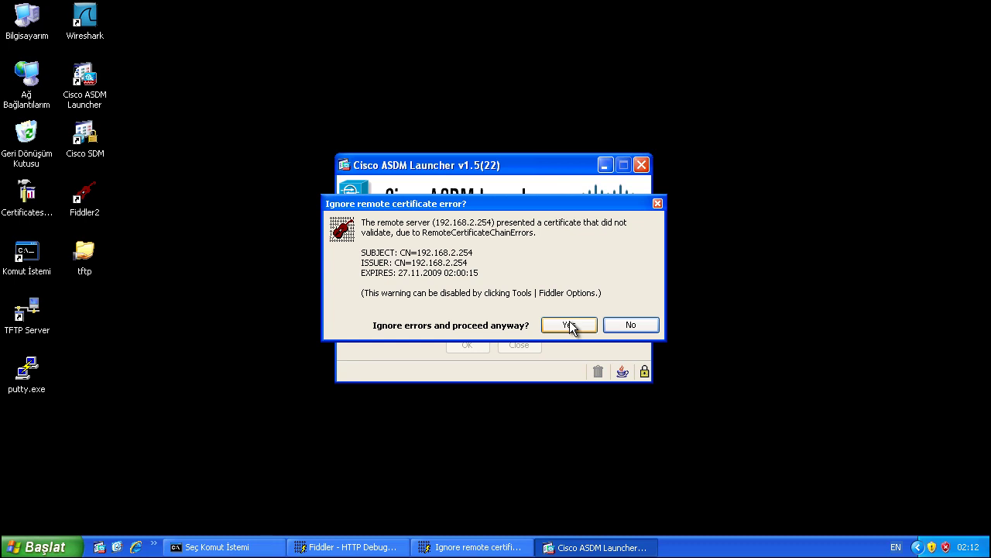
{"action": "left_click", "coordinate": [569, 325]}
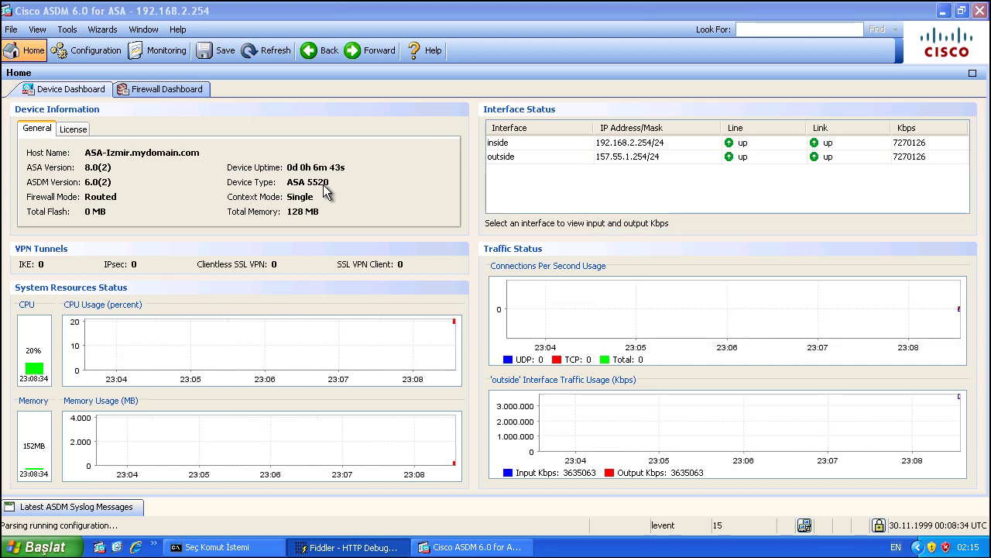
Step: Go to Configuration > Remote Access VPN > Clientless SSL VPN Access > Group Policies
{"action": "left_click", "coordinate": [99, 48]}
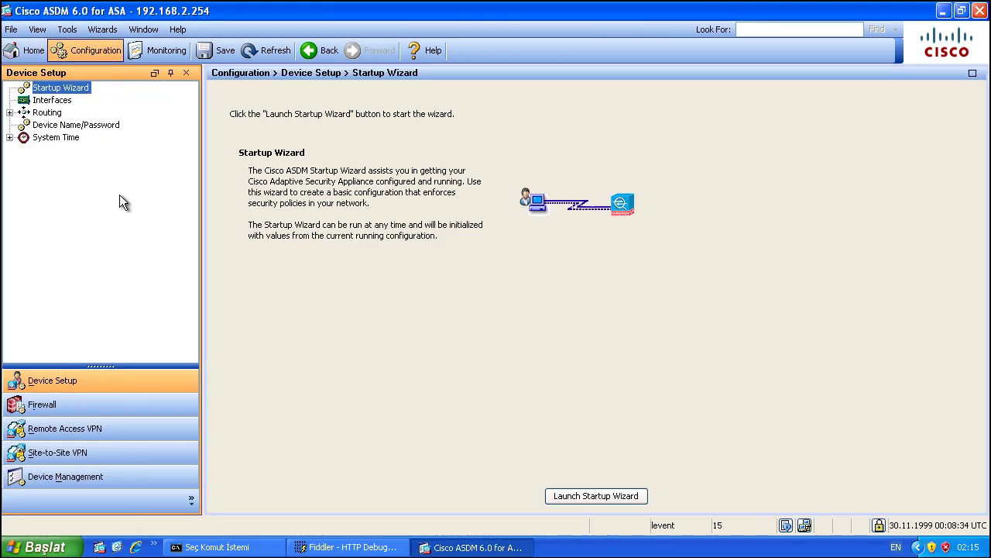
{"action": "left_click", "coordinate": [72, 431]}
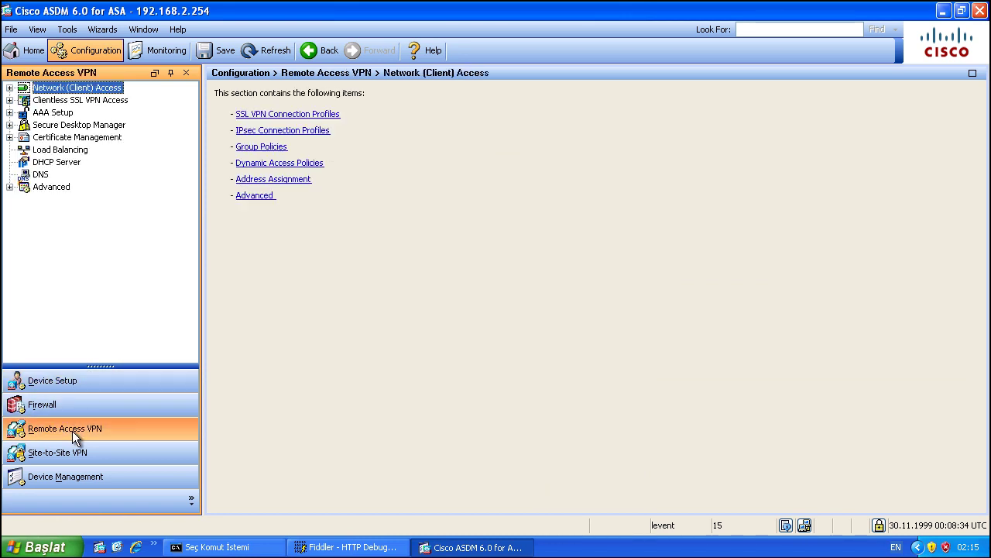
{"action": "left_click", "coordinate": [9, 101]}
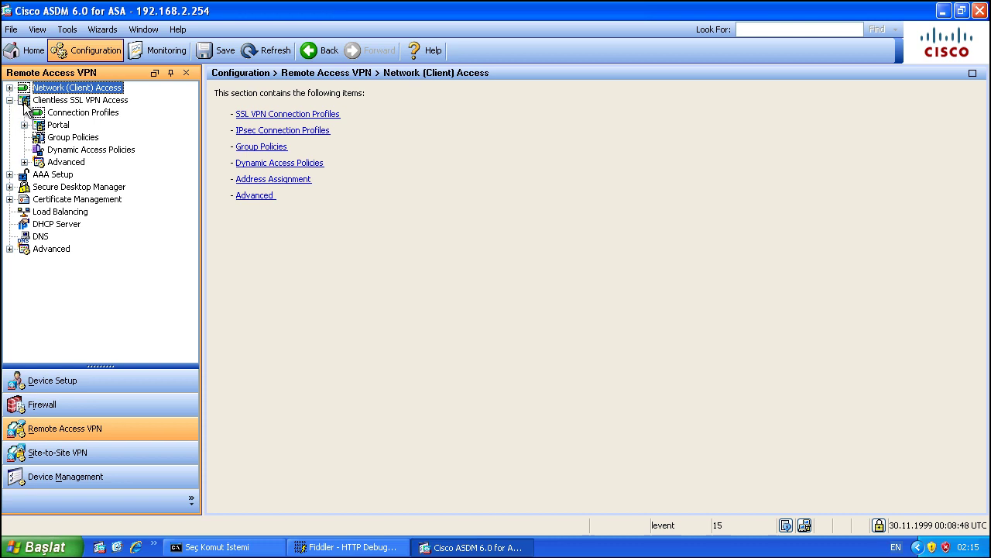
{"action": "left_click", "coordinate": [74, 117]}
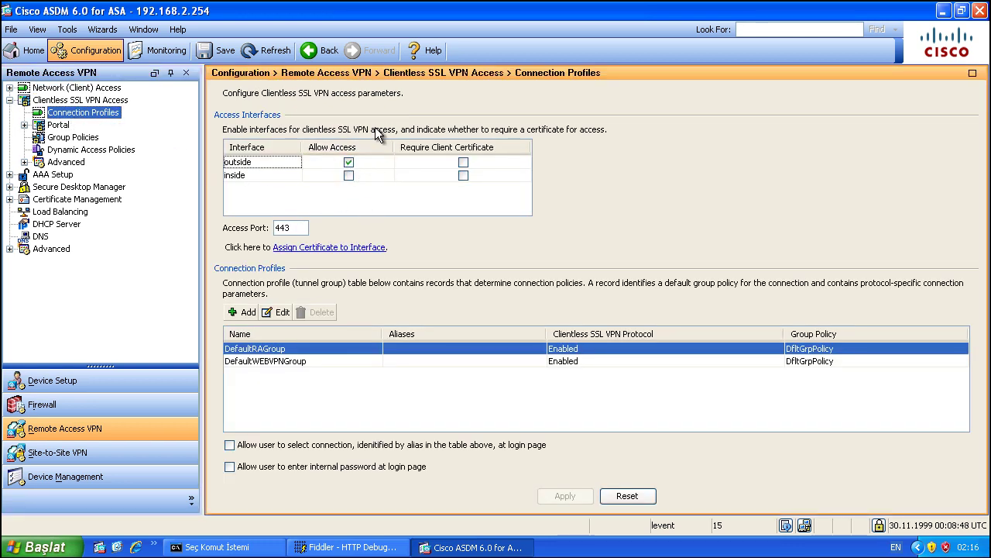
{"action": "left_click", "coordinate": [73, 137]}
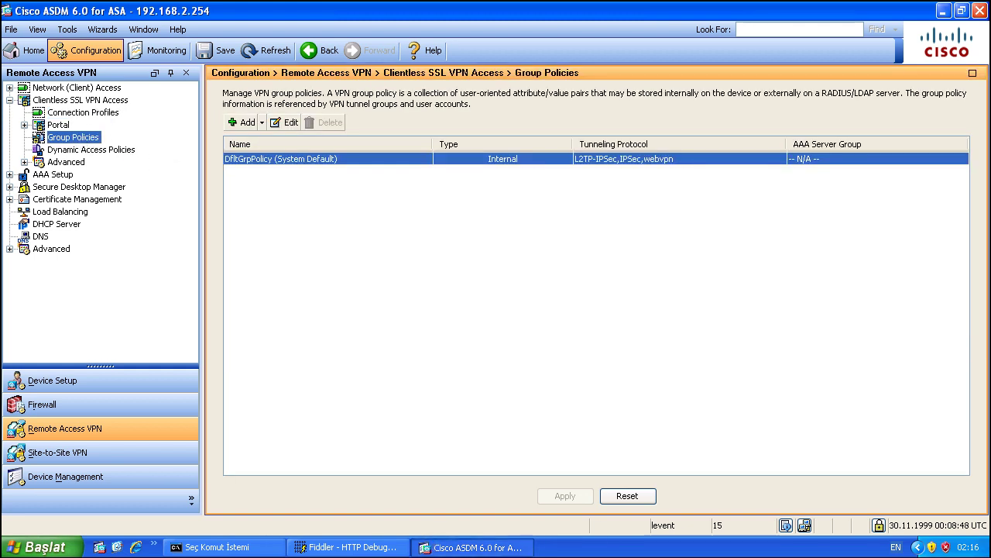
Step: Add the note 'lets get started by creating group policy' to VY.txt and return to ASDM
{"action": "key", "text": "alt+Tab"}
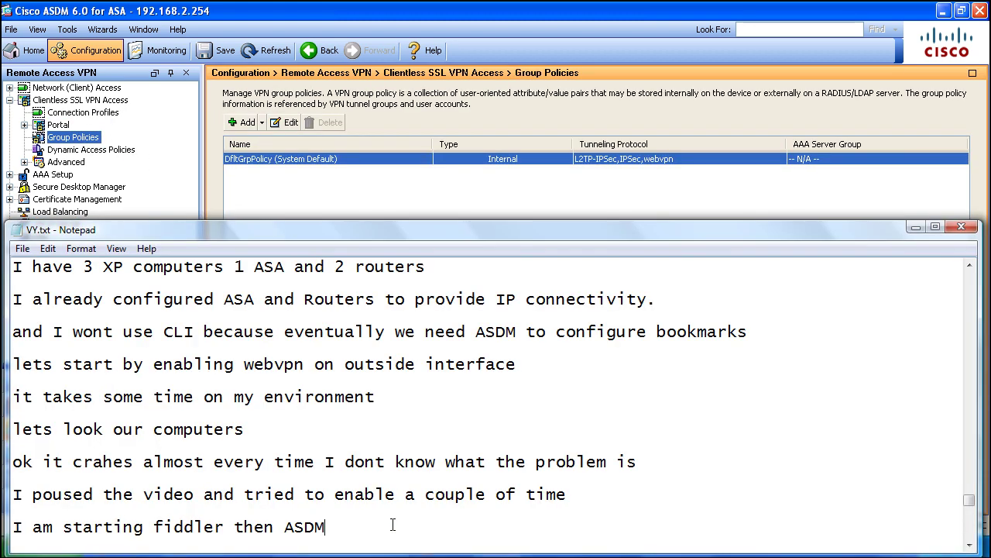
{"action": "key", "text": "Return"}
{"action": "key", "text": "Return"}
{"action": "key", "text": "Return"}
{"action": "type", "text": "le"}
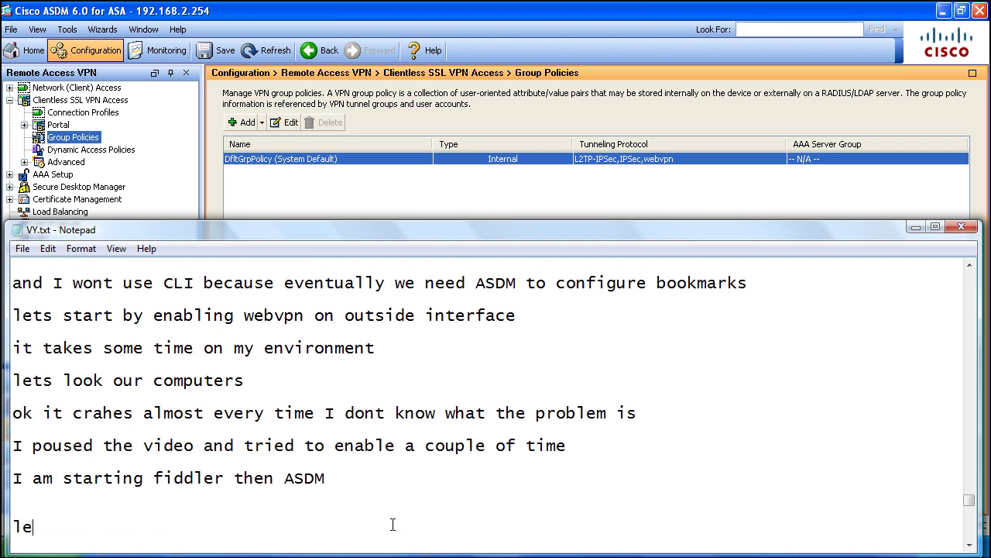
{"action": "type", "text": "ts get start"}
{"action": "key", "text": "BackSpace"}
{"action": "type", "text": "rted by creating grou"}
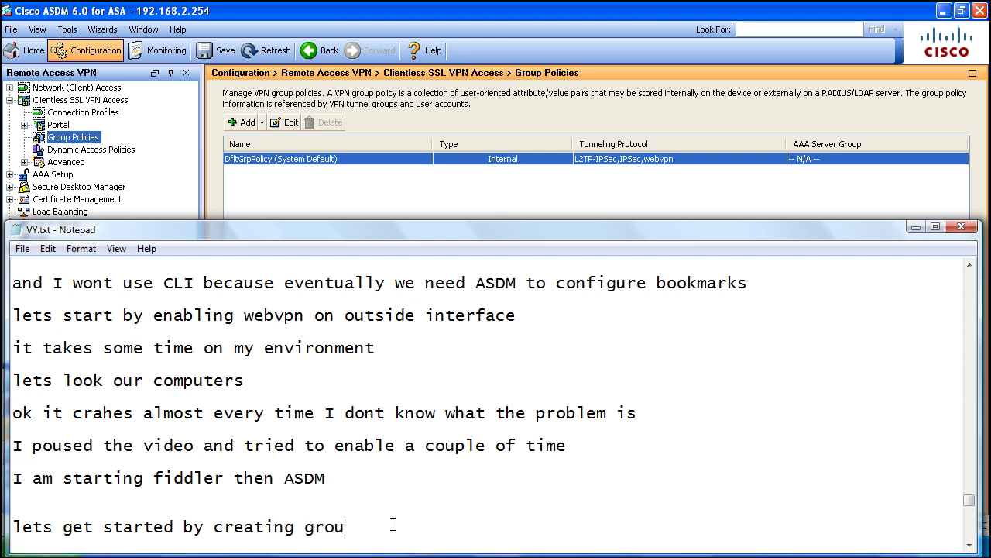
{"action": "type", "text": "p policy"}
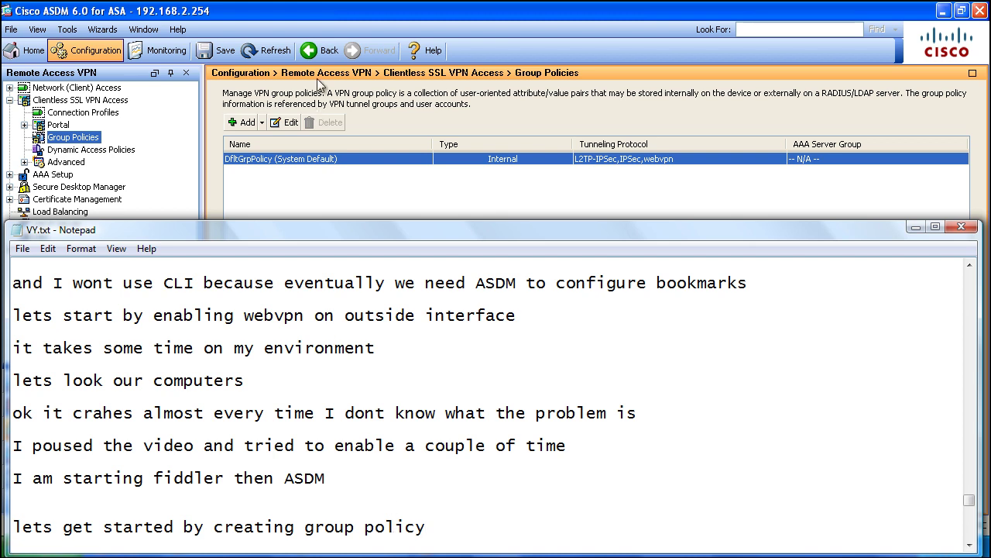
{"action": "left_click", "coordinate": [341, 17]}
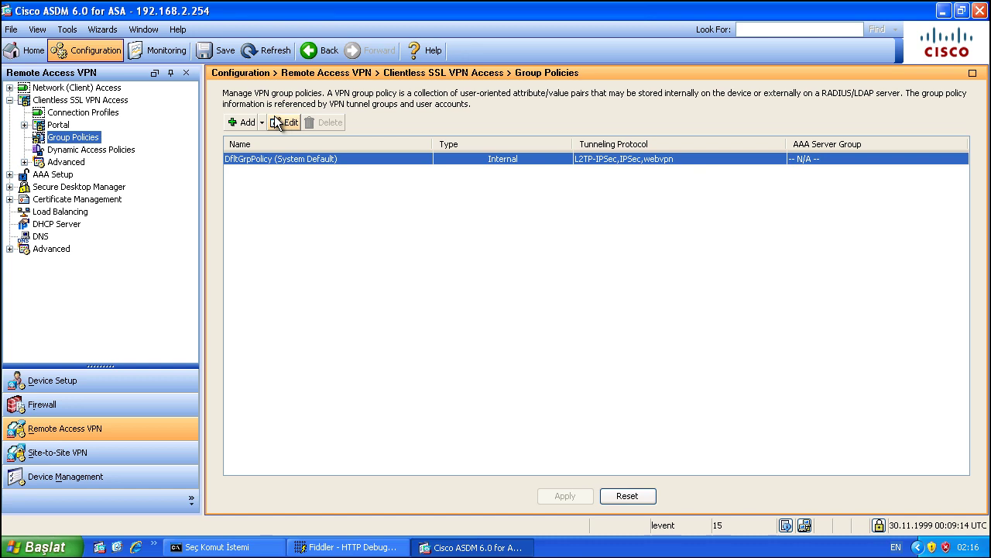
Step: Start a new internal group policy and name it CLIENTLESS_SSL_POLICY
{"action": "left_click", "coordinate": [246, 123]}
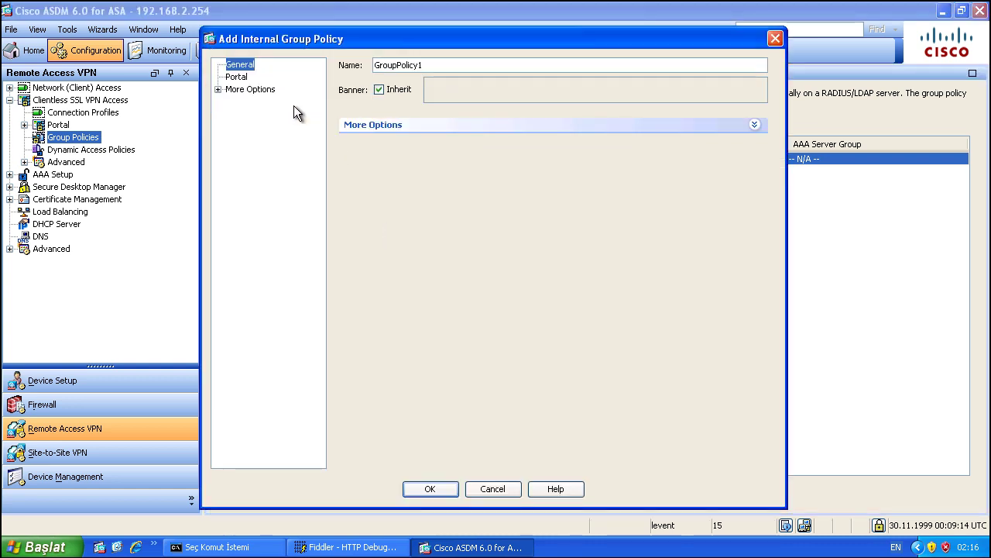
{"action": "double_click", "coordinate": [453, 68]}
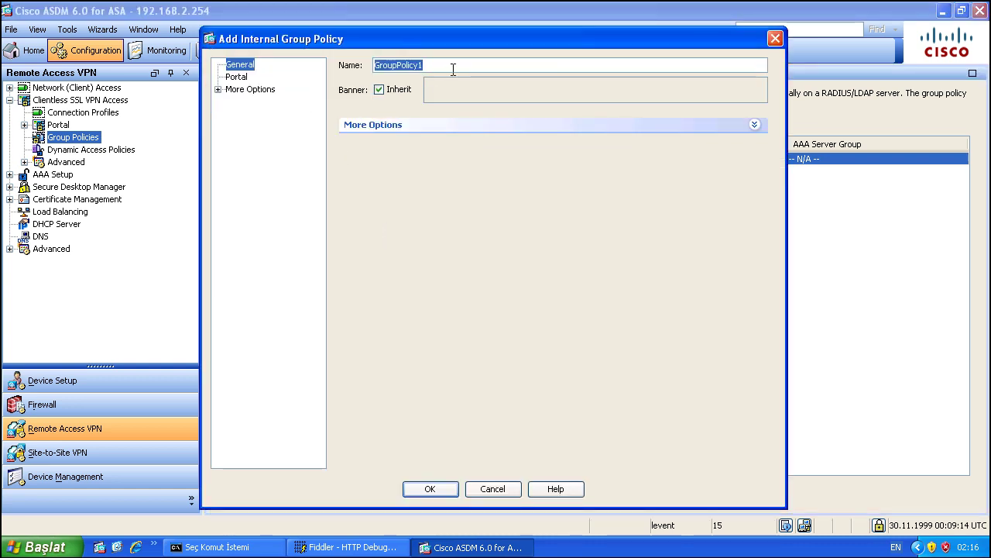
{"action": "type", "text": "S"}
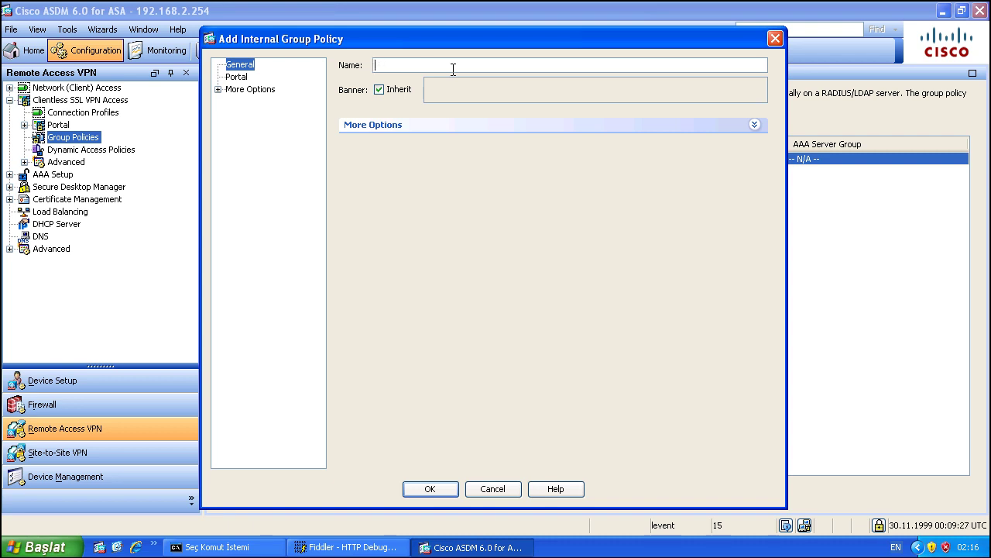
{"action": "type", "text": "LIENTLE"}
{"action": "type", "text": "ICY"}
Step: Review the portal and post-login options, then restrict tunneling protocols to Clientless SSL VPN only
{"action": "left_click", "coordinate": [392, 125]}
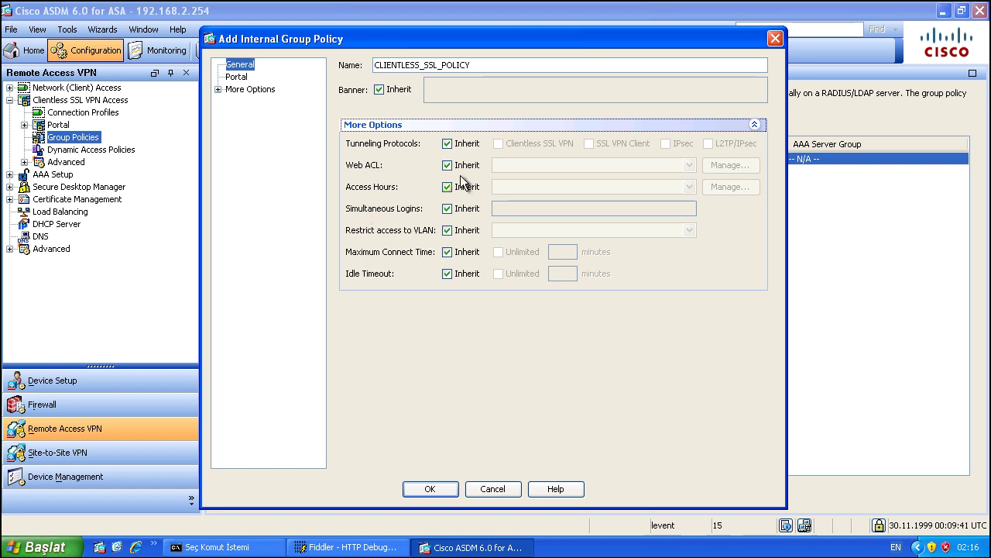
{"action": "left_click", "coordinate": [234, 80]}
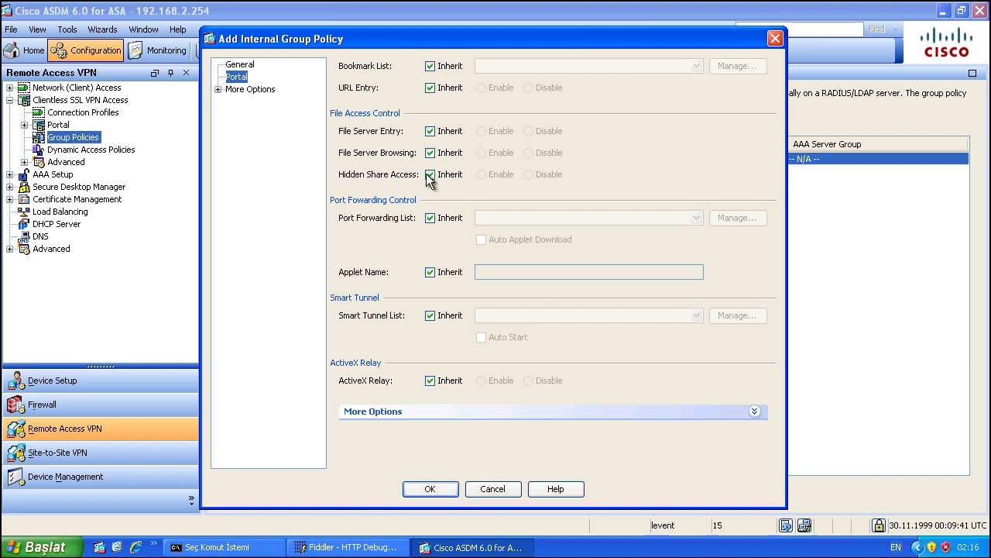
{"action": "left_click", "coordinate": [218, 91]}
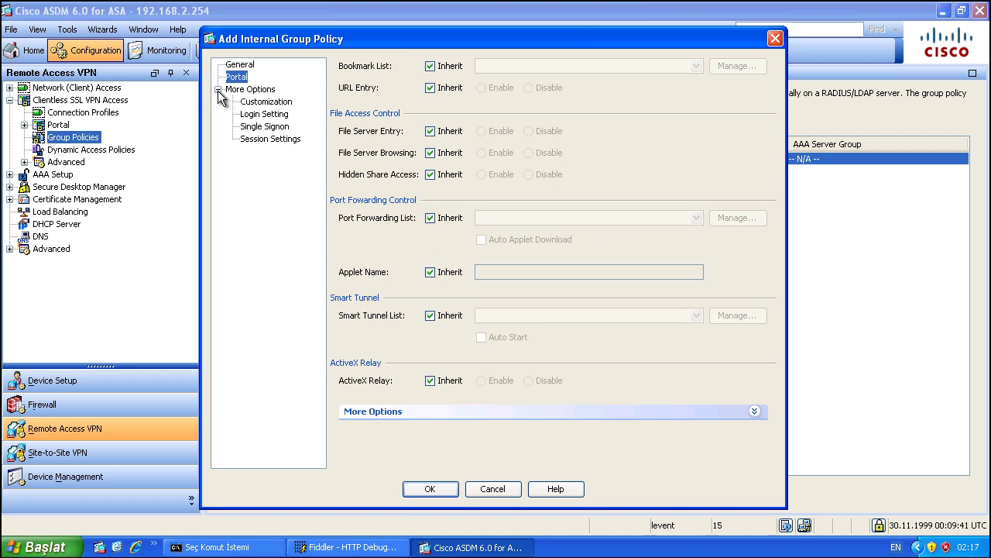
{"action": "left_click", "coordinate": [257, 104]}
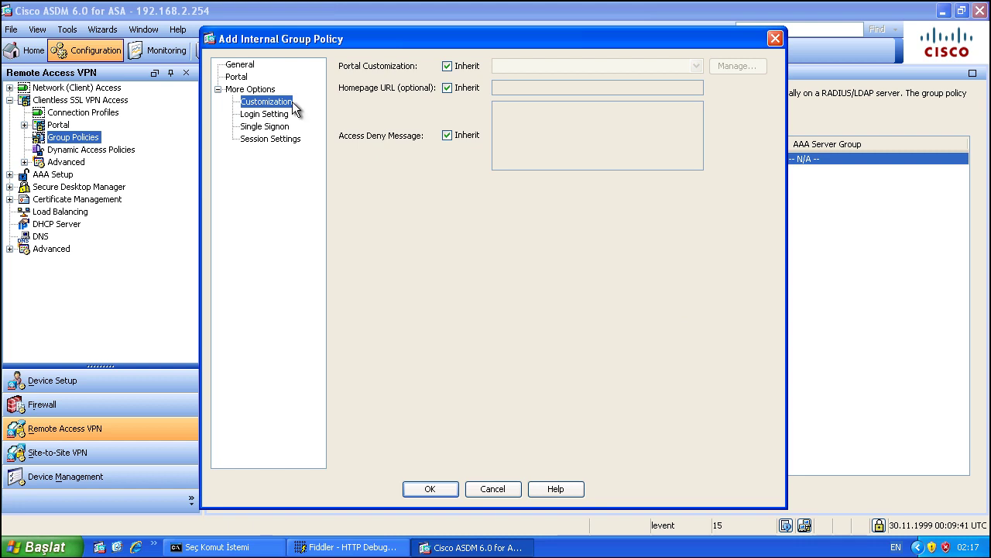
{"action": "left_click", "coordinate": [264, 116]}
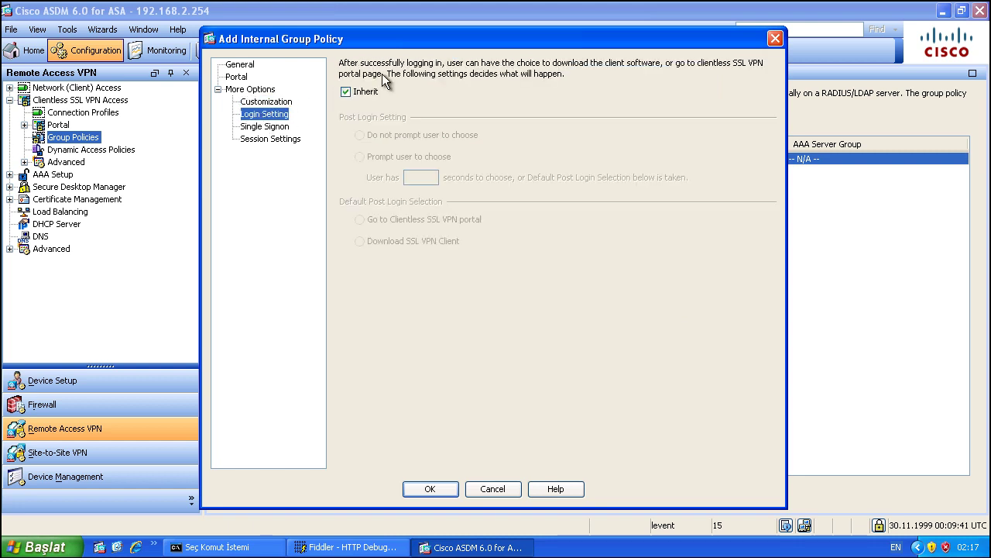
{"action": "left_click", "coordinate": [241, 65]}
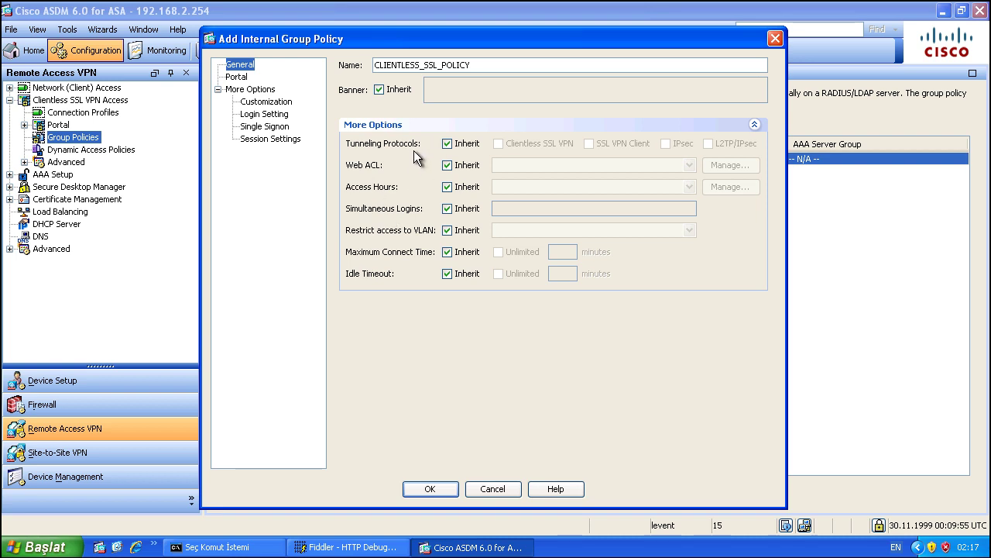
{"action": "left_click", "coordinate": [447, 143]}
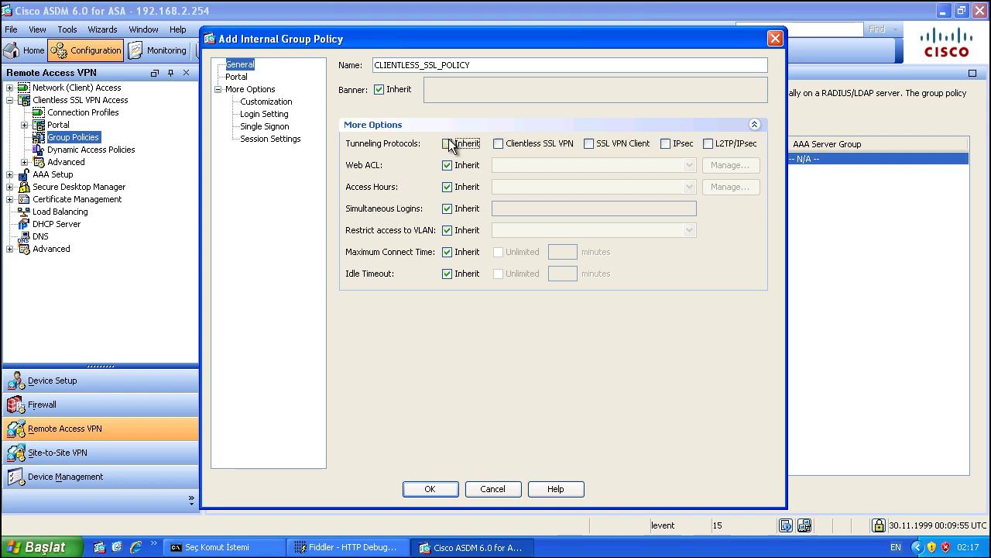
{"action": "left_click", "coordinate": [500, 145]}
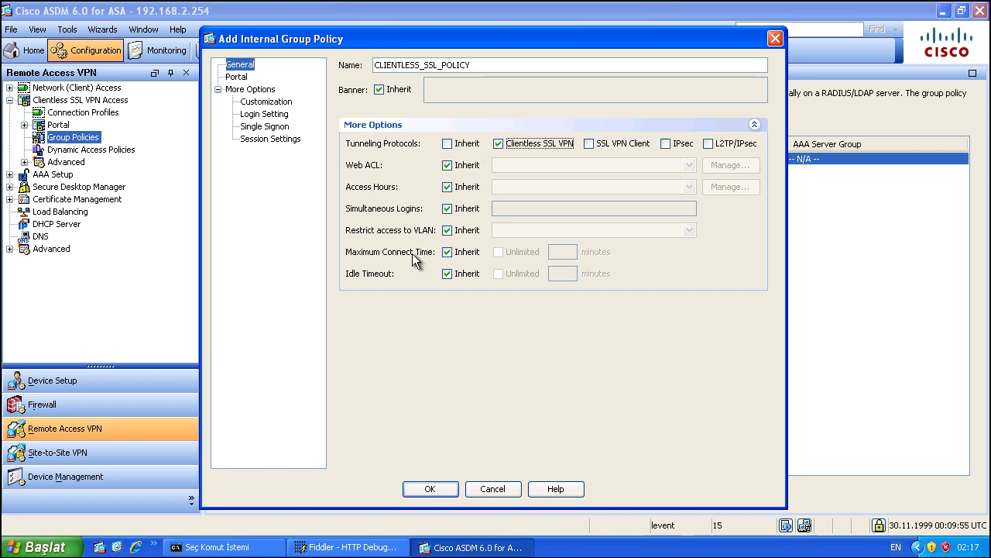
{"action": "double_click", "coordinate": [447, 187]}
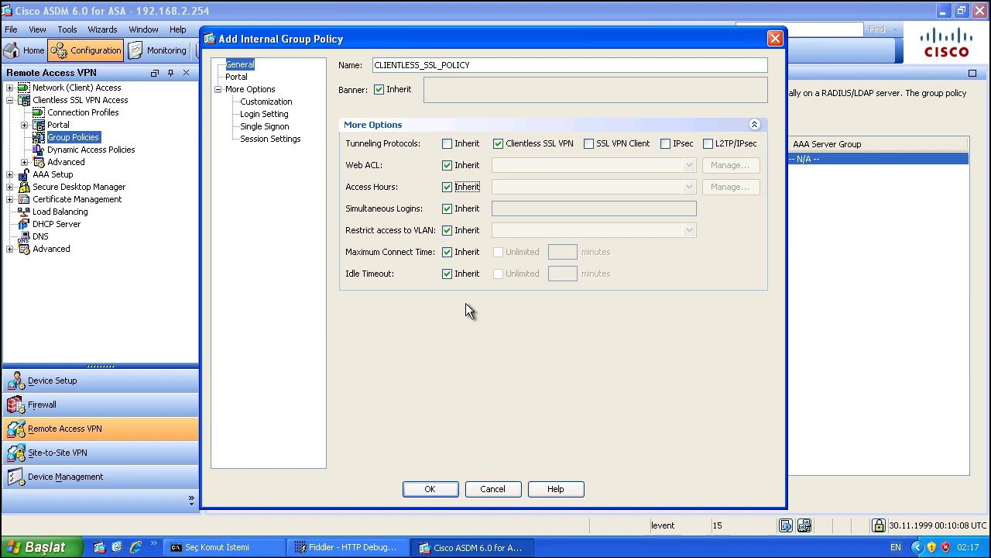
Step: Save CLIENTLESS_SSL_POLICY, then Apply and Send the generated CLI commands to the ASA
{"action": "left_click", "coordinate": [431, 488]}
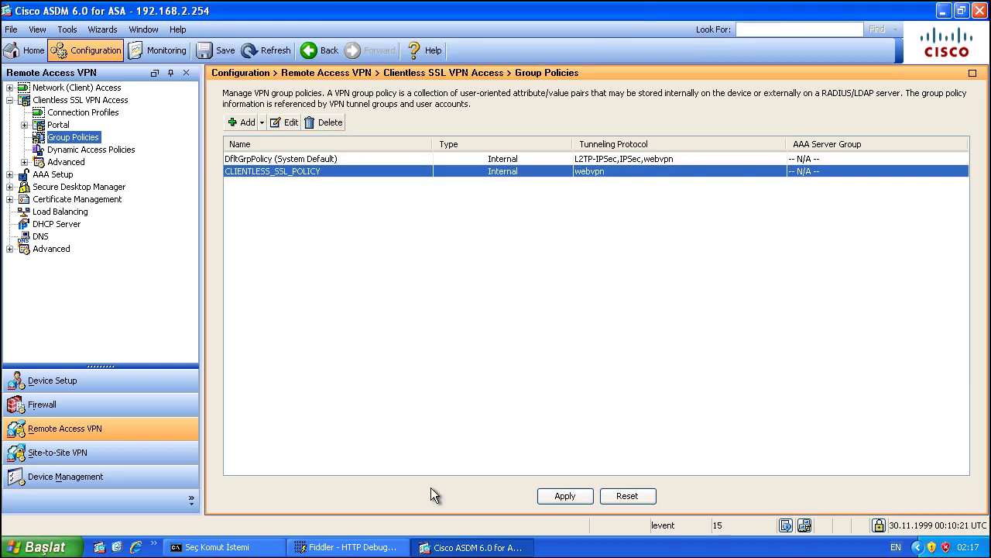
{"action": "left_click", "coordinate": [565, 496]}
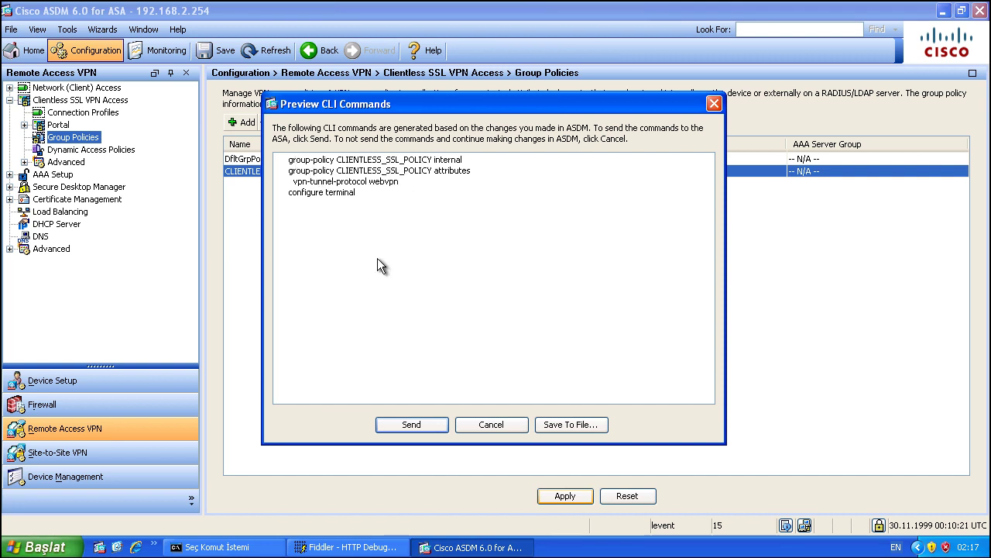
{"action": "left_click", "coordinate": [412, 425]}
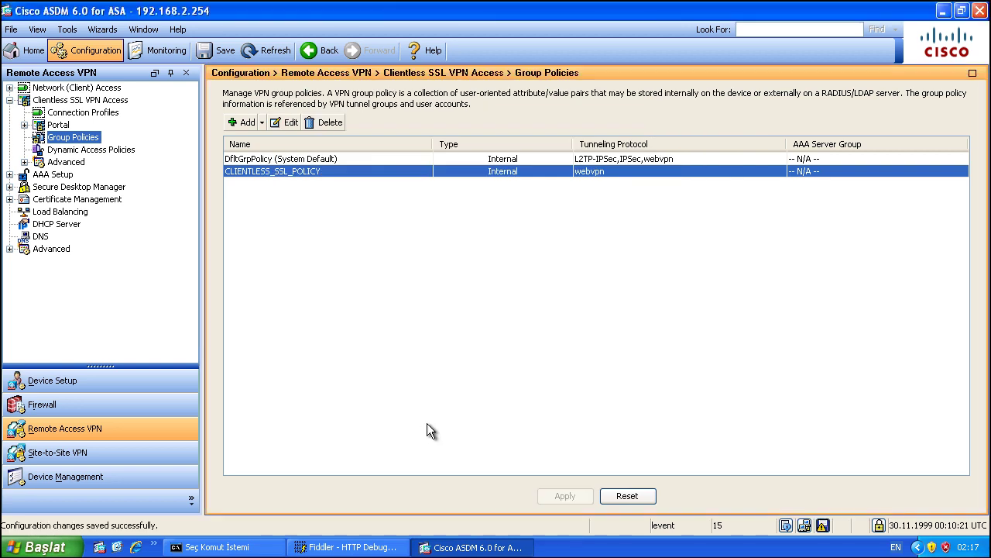
{"action": "left_click", "coordinate": [82, 113]}
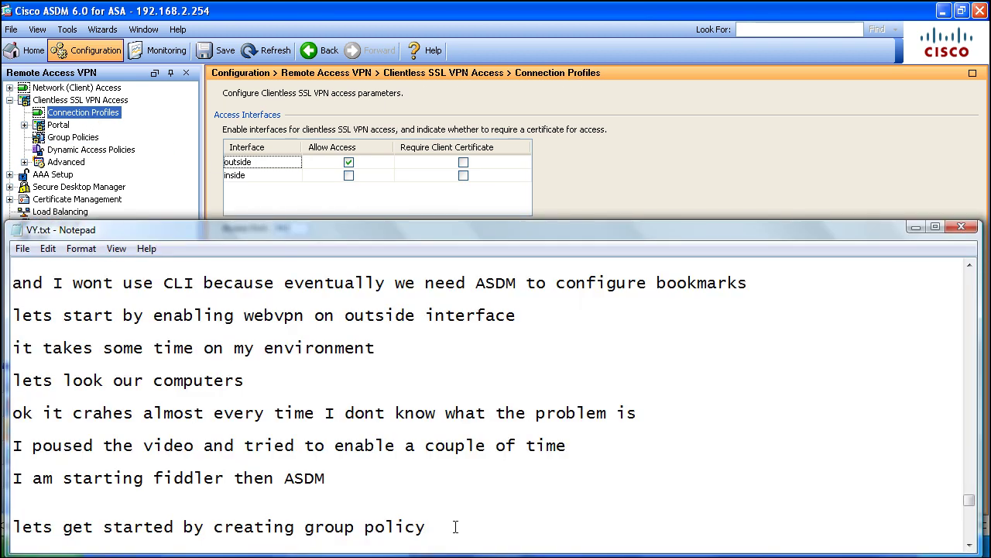
Step: Add the note 'creating tunnel group (connection profile)' to VY.txt and return to ASDM
{"action": "key", "text": "Return"}
{"action": "key", "text": "Return"}
{"action": "type", "text": "creating t"}
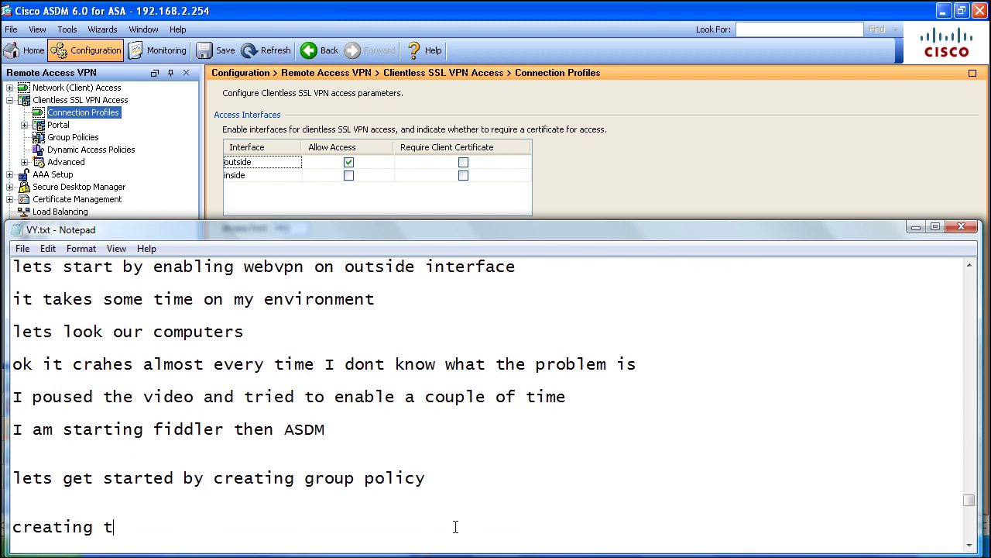
{"action": "type", "text": "unnel group"}
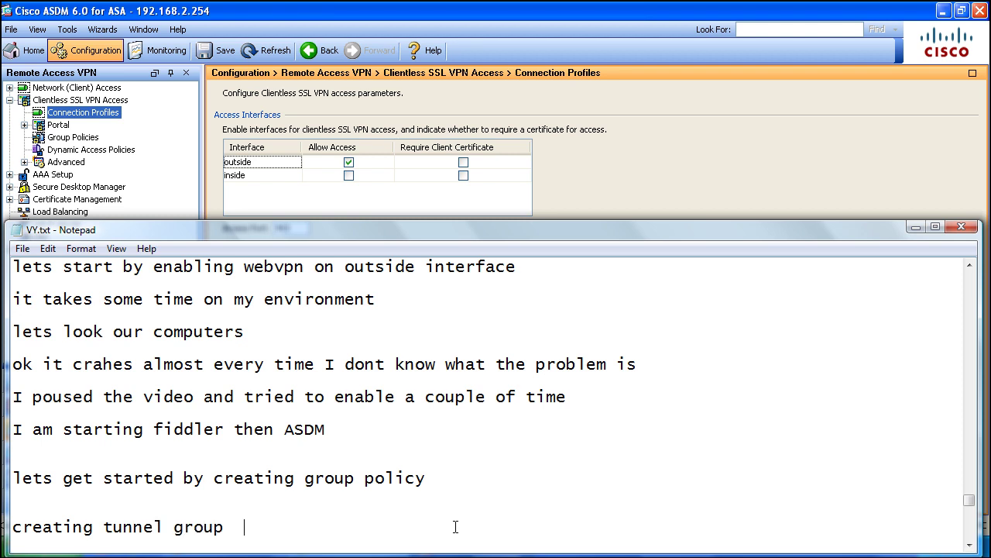
{"action": "type", "text": "  (connection pro"}
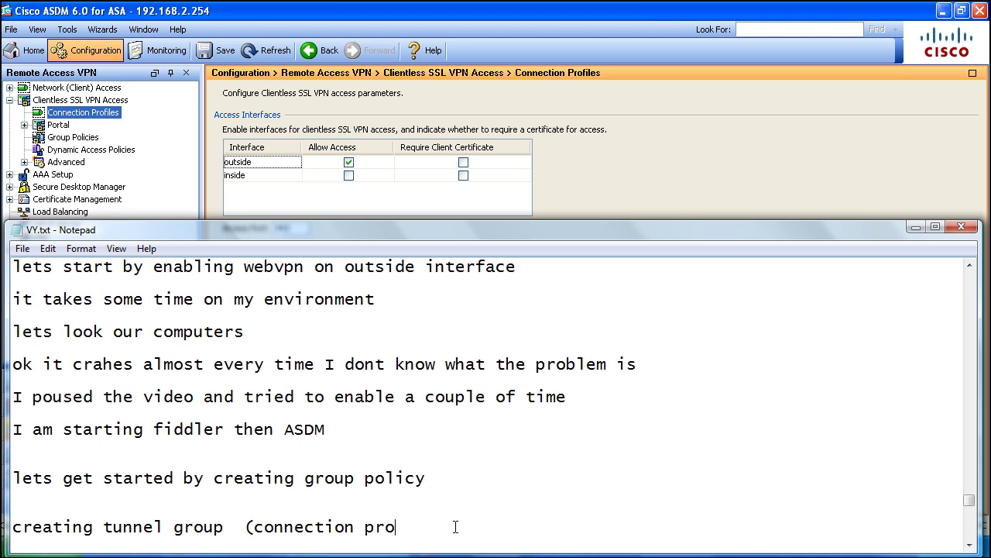
{"action": "type", "text": "file)"}
{"action": "key", "text": "alt+Tab"}
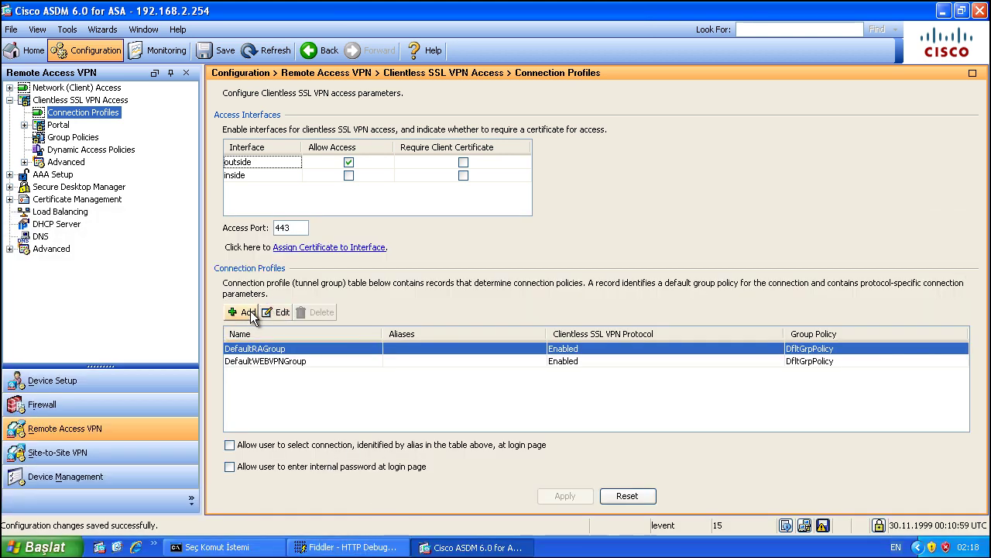
Step: Create connection profile SSL_GROUP using group policy CLIENTLESS_SSL_POLICY, checking its name server settings
{"action": "left_click", "coordinate": [242, 311]}
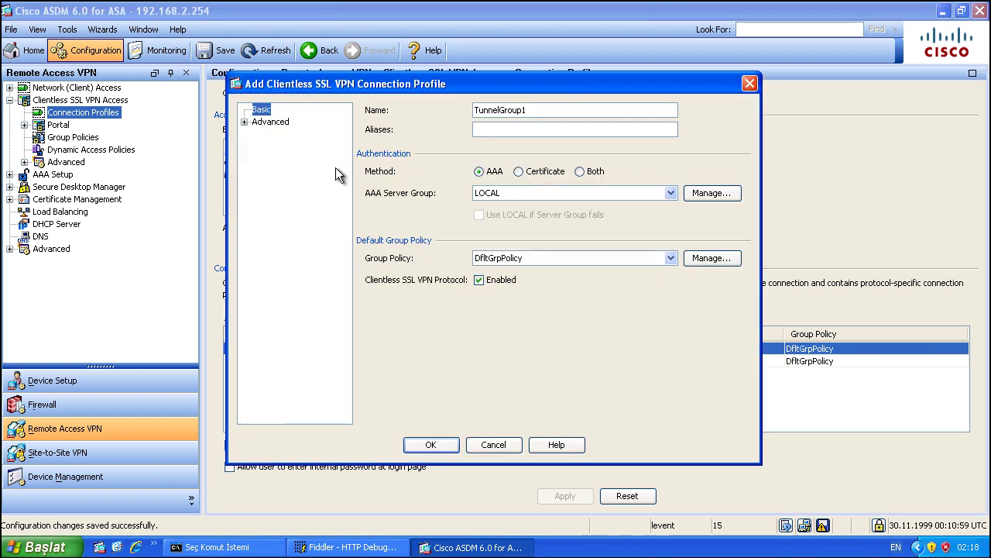
{"action": "double_click", "coordinate": [531, 109]}
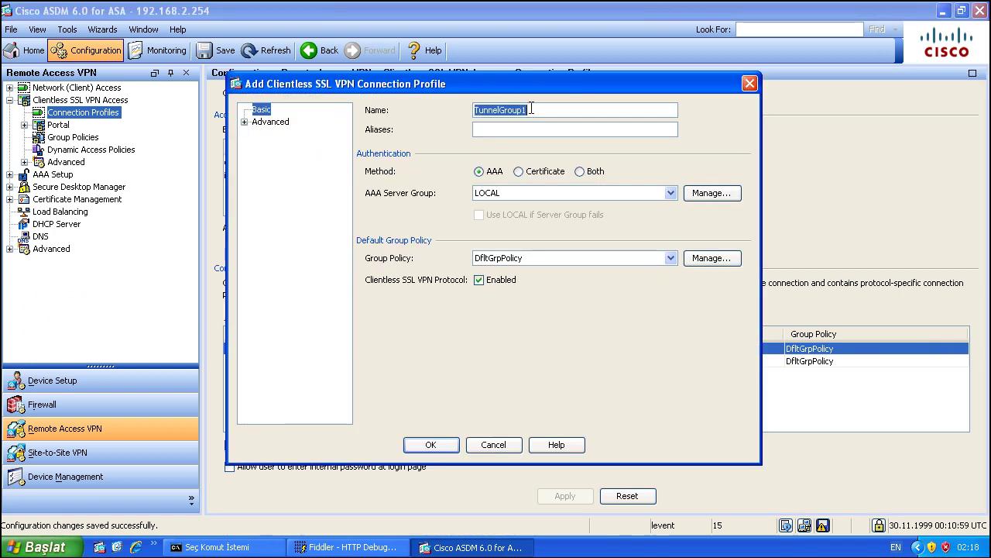
{"action": "type", "text": "SS"}
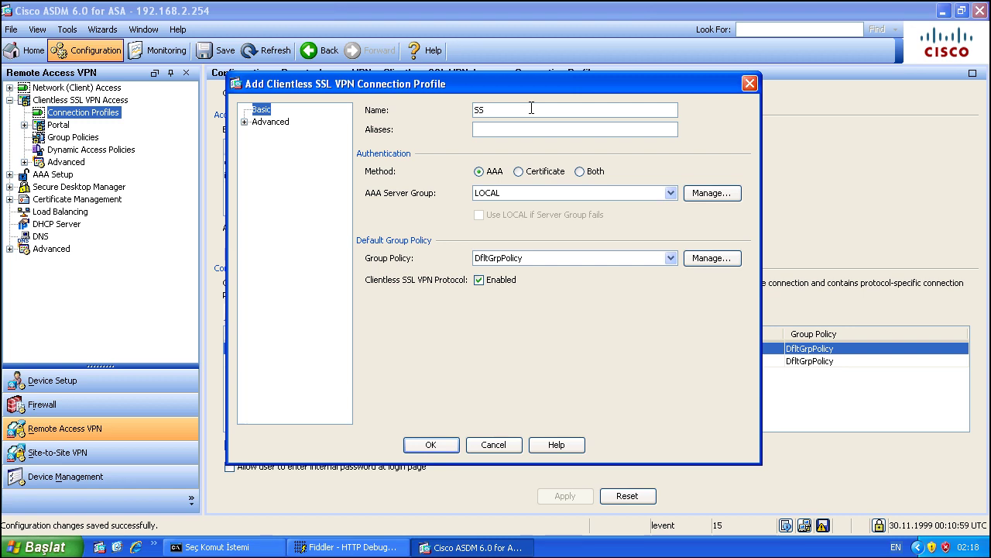
{"action": "type", "text": "L_GROUP"}
{"action": "left_click", "coordinate": [575, 256]}
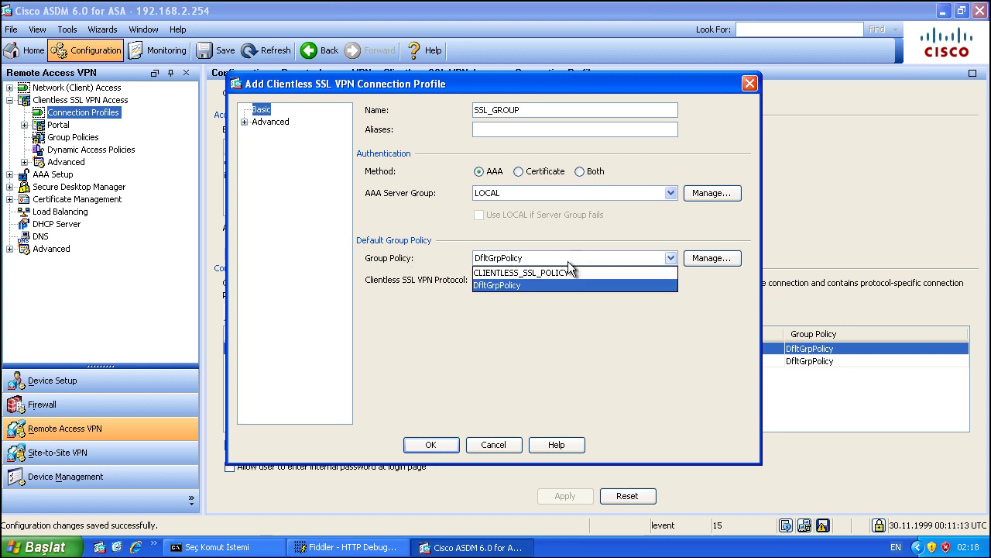
{"action": "left_click", "coordinate": [566, 272]}
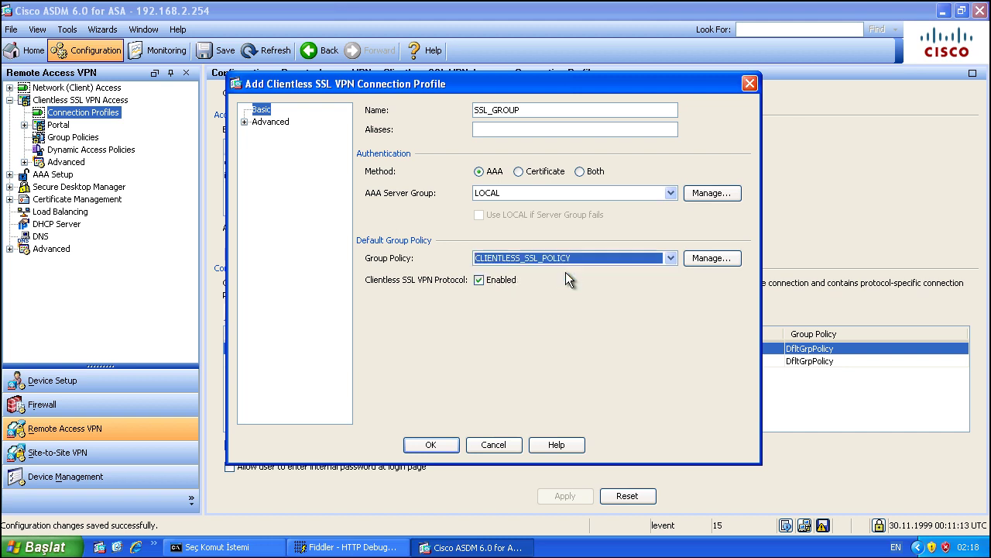
{"action": "left_click", "coordinate": [245, 122]}
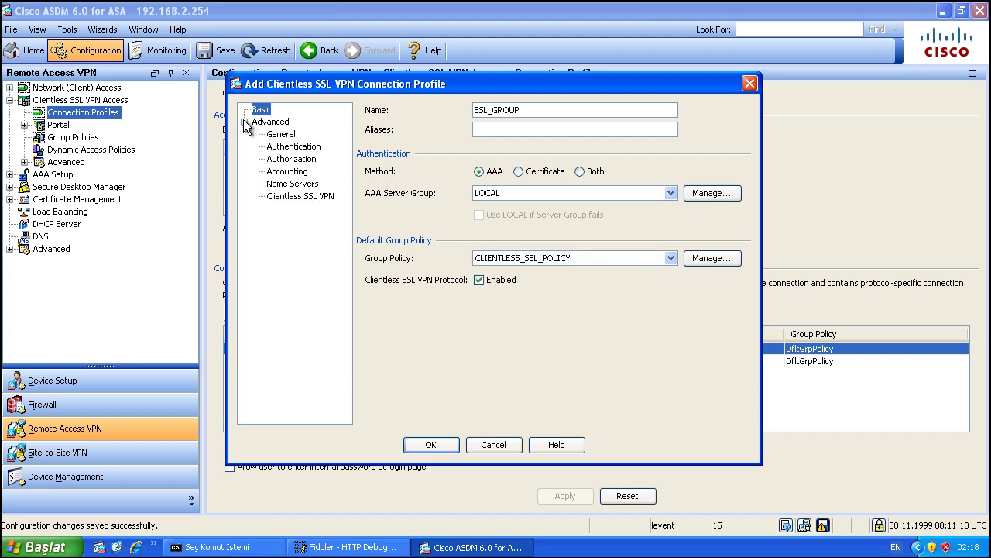
{"action": "left_click", "coordinate": [280, 186]}
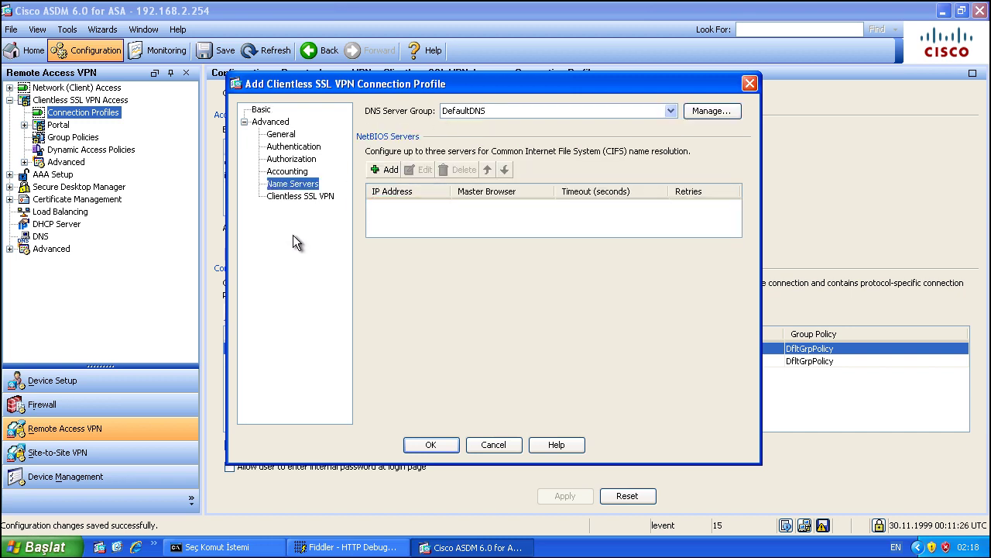
{"action": "left_click", "coordinate": [431, 445]}
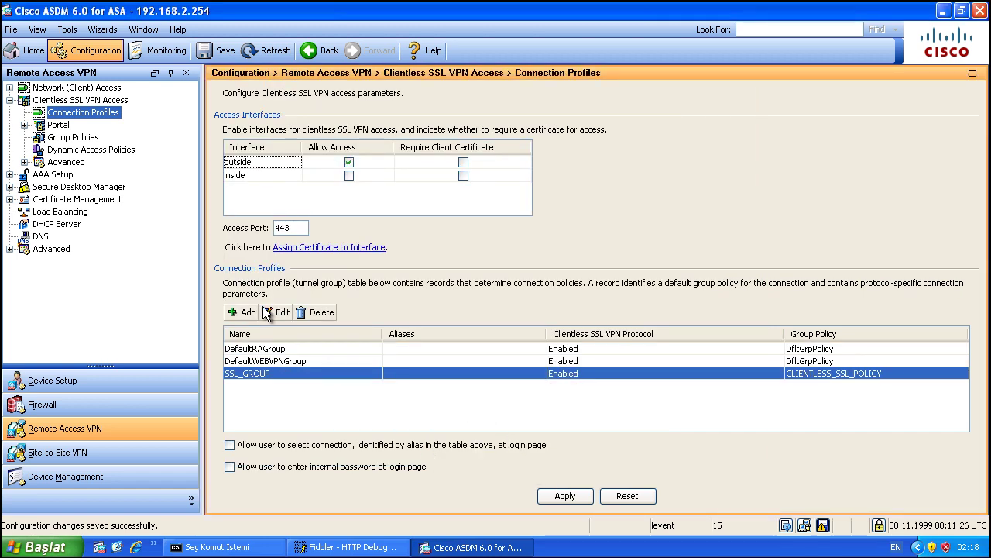
{"action": "left_click", "coordinate": [47, 249]}
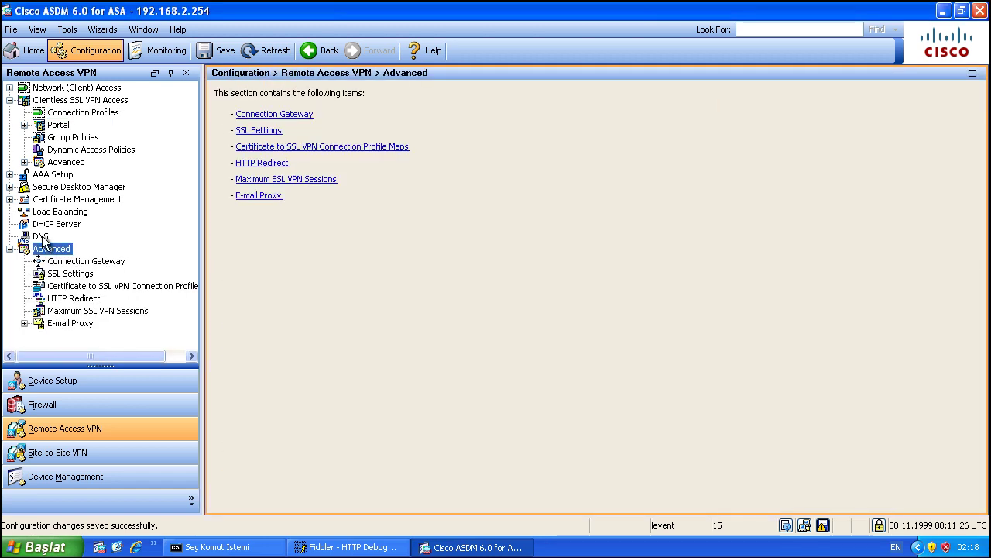
Step: Enable DNS lookup on the inside and outside interfaces, then edit the DefaultDNS server group
{"action": "left_click", "coordinate": [41, 236]}
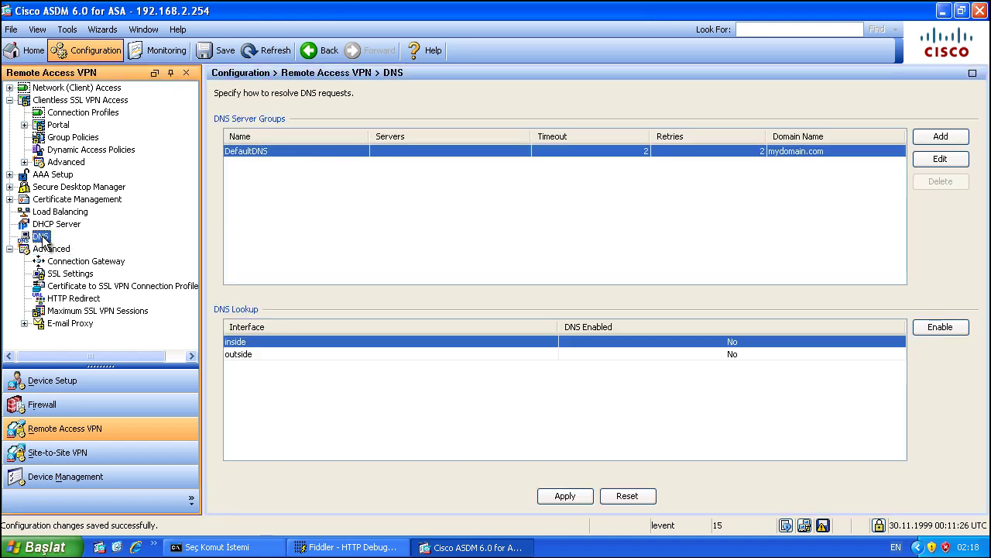
{"action": "left_click", "coordinate": [937, 327]}
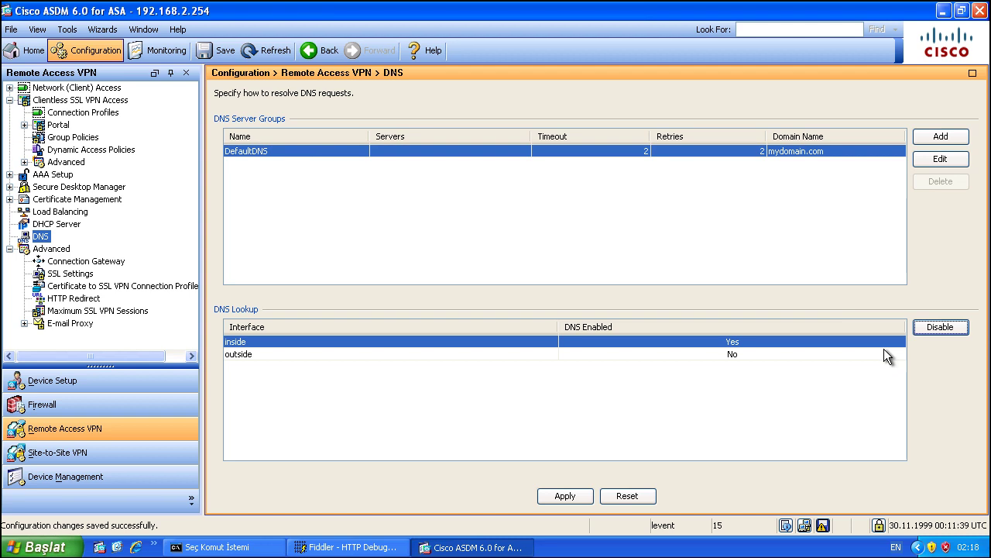
{"action": "left_click", "coordinate": [887, 354]}
{"action": "left_click", "coordinate": [942, 328]}
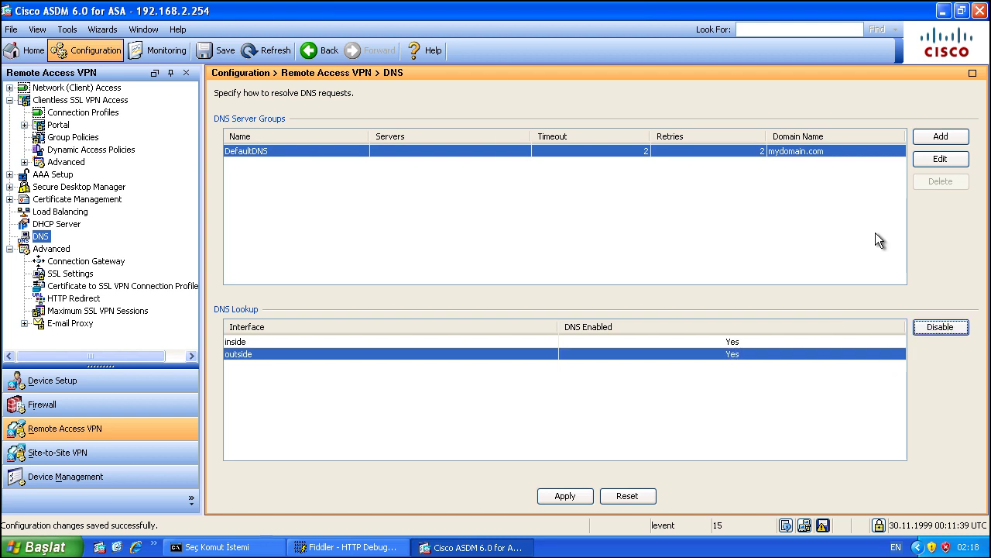
{"action": "left_click", "coordinate": [940, 159]}
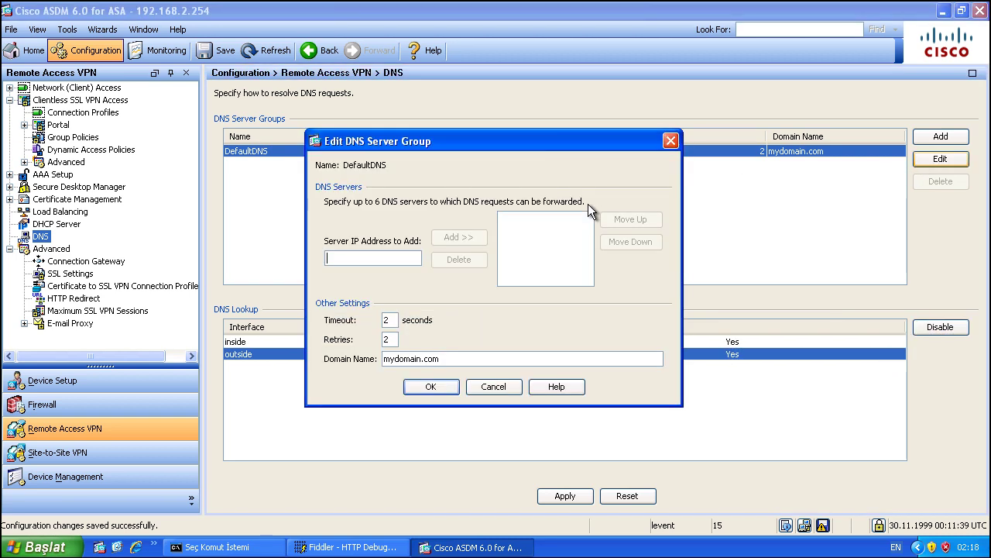
Step: Add 192.168.2.10 as a DNS server in the DefaultDNS group
{"action": "type", "text": "192.16"}
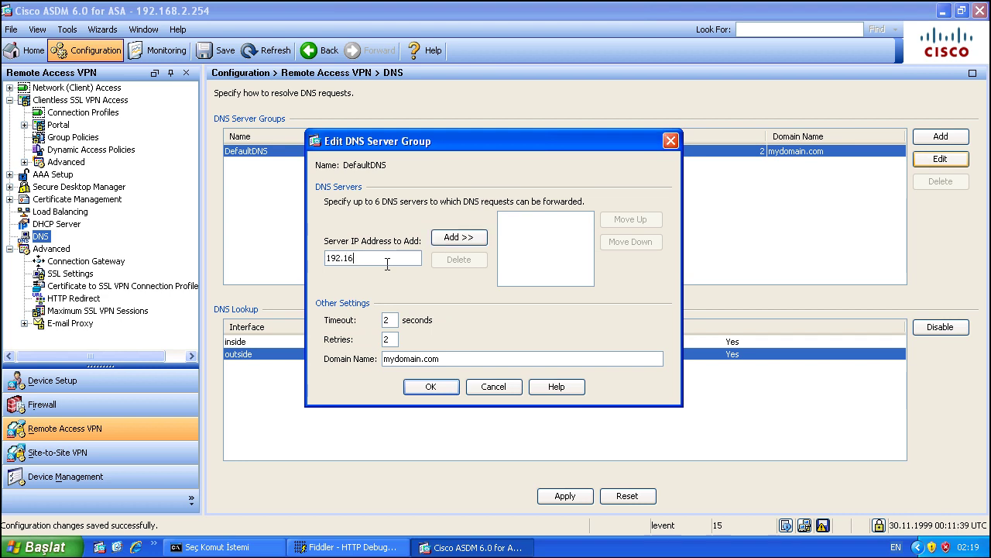
{"action": "type", "text": "8.2.10"}
{"action": "left_click", "coordinate": [457, 238]}
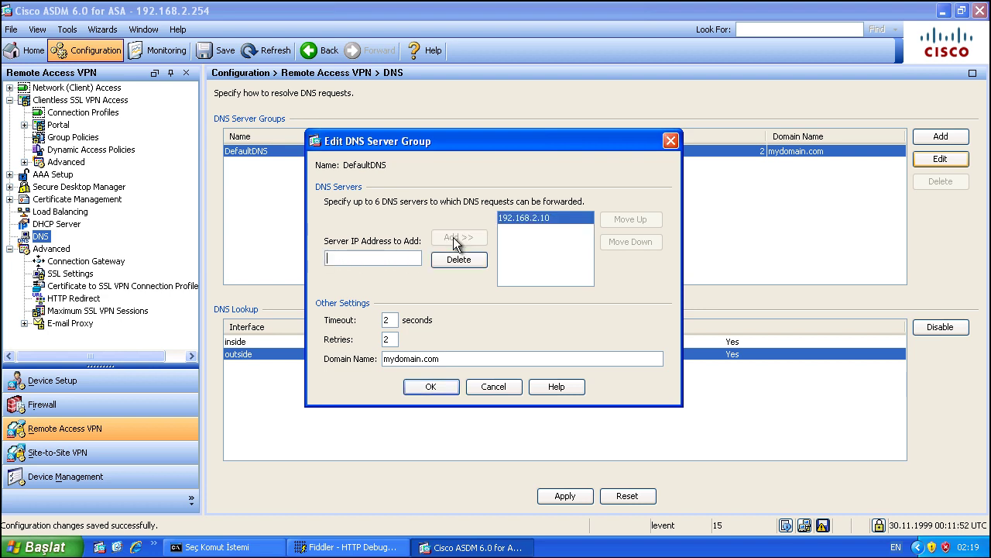
{"action": "left_click", "coordinate": [431, 386]}
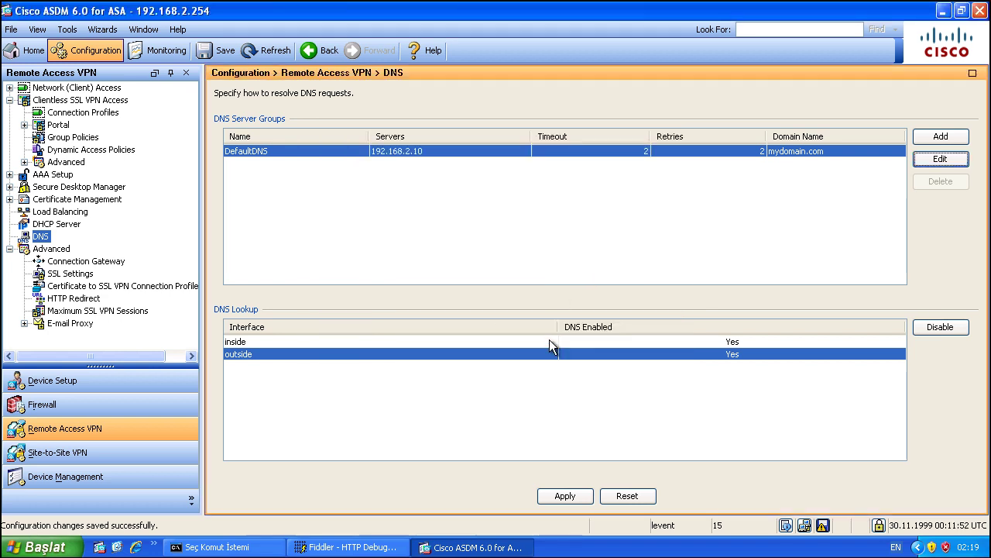
Step: Apply the changes, review the DNS and tunnel-group commands, and send them to the ASA
{"action": "left_click", "coordinate": [566, 495]}
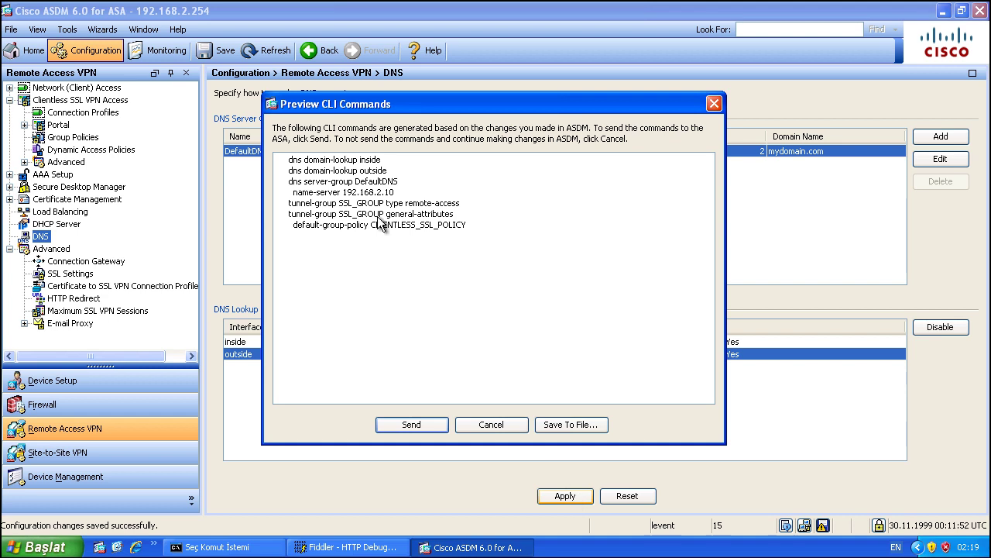
{"action": "left_click_drag", "start_coordinate": [289, 160], "coordinate": [467, 238]}
{"action": "left_click", "coordinate": [491, 233]}
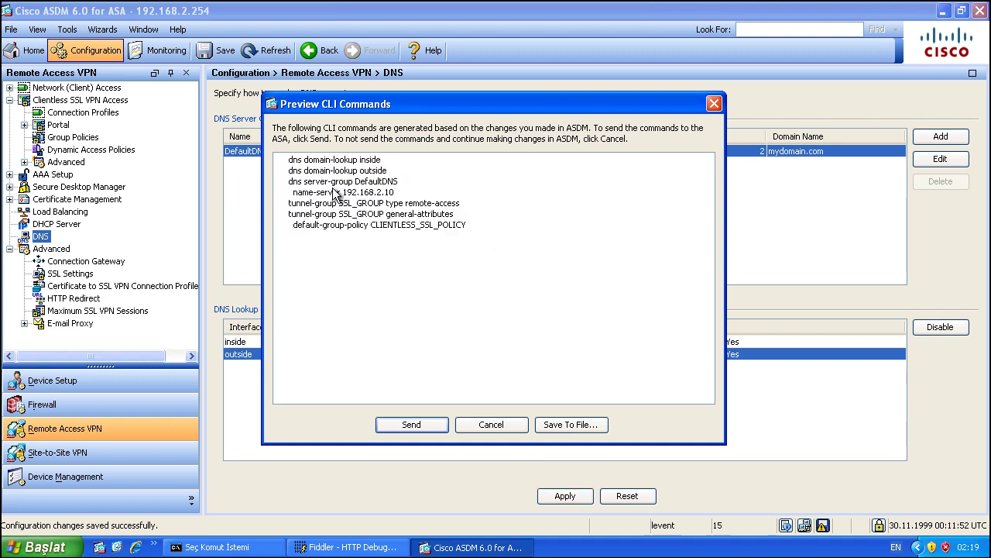
{"action": "left_click_drag", "start_coordinate": [287, 205], "coordinate": [486, 227]}
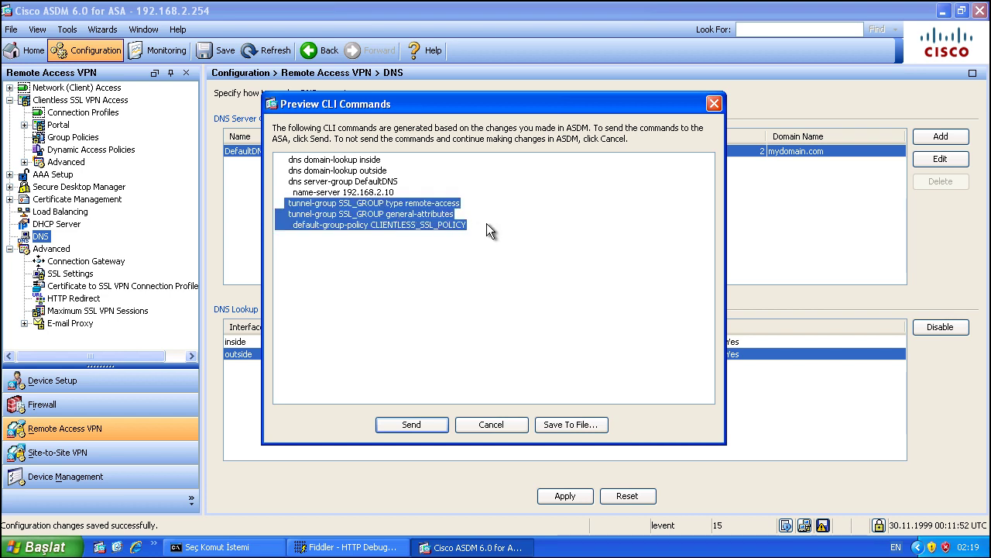
{"action": "left_click", "coordinate": [493, 224]}
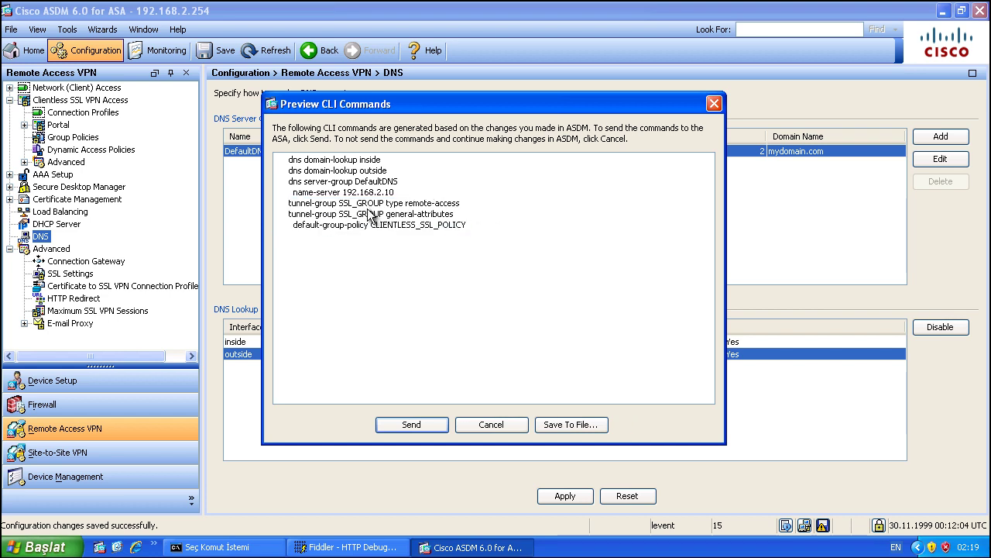
{"action": "left_click", "coordinate": [412, 424]}
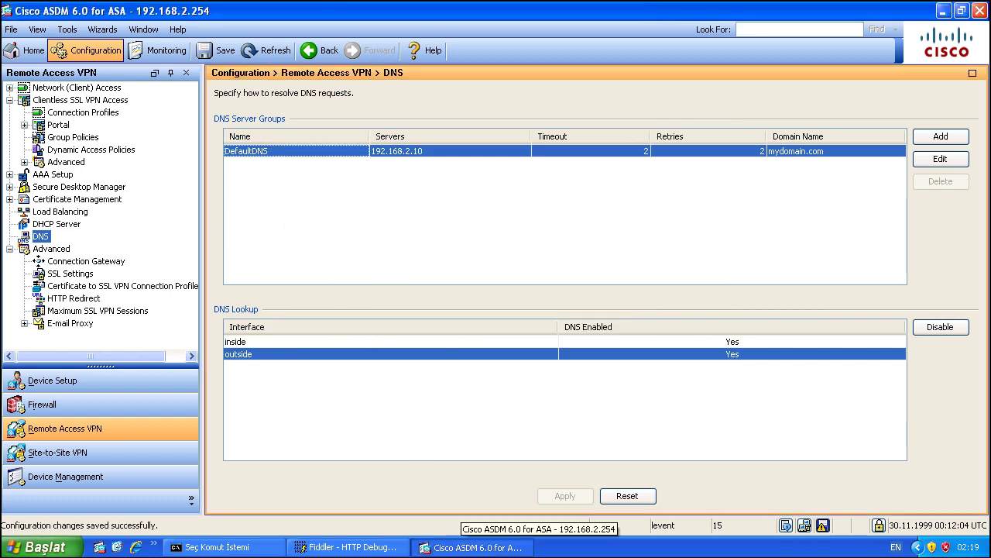
Step: Add the line 'lets create 1 user to test it' in Notepad, then return to ASDM
{"action": "key", "text": "alt+Tab"}
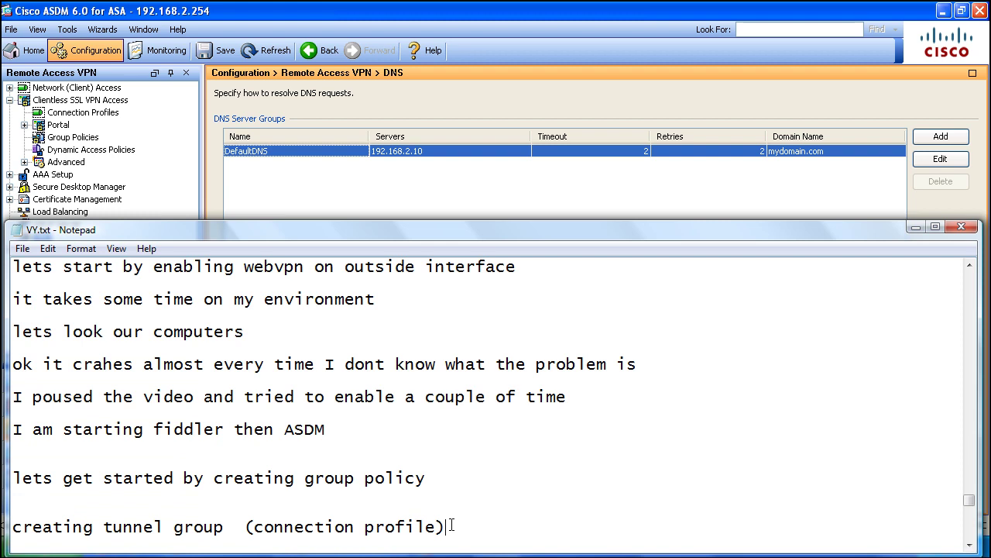
{"action": "key", "text": "Return"}
{"action": "key", "text": "Return"}
{"action": "key", "text": "Return"}
{"action": "type", "text": "let"}
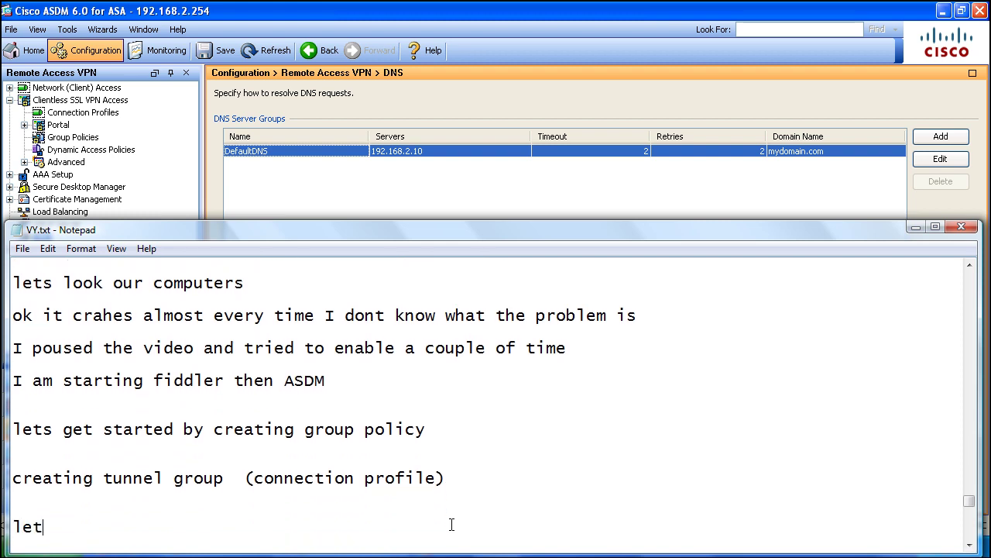
{"action": "type", "text": "s create"}
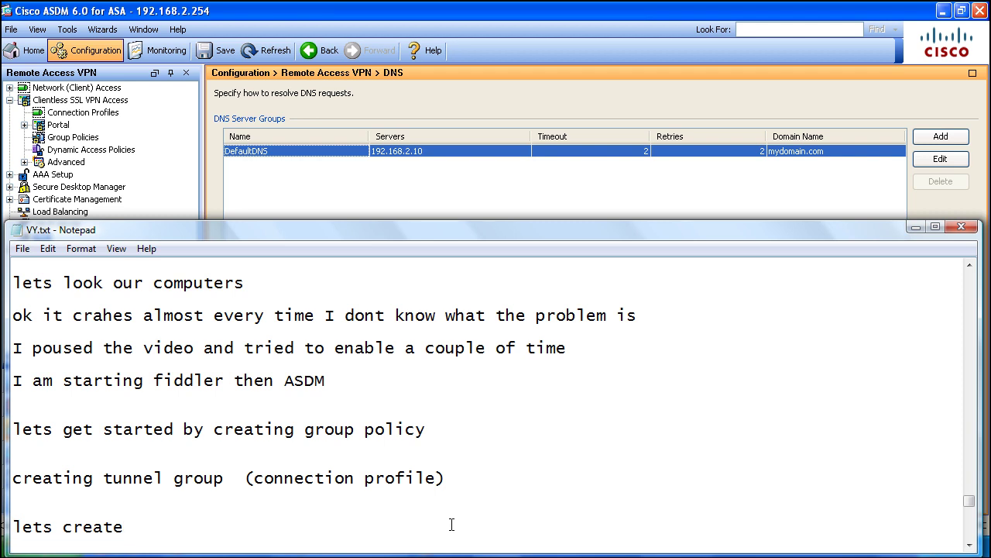
{"action": "type", "text": " 1 user to te"}
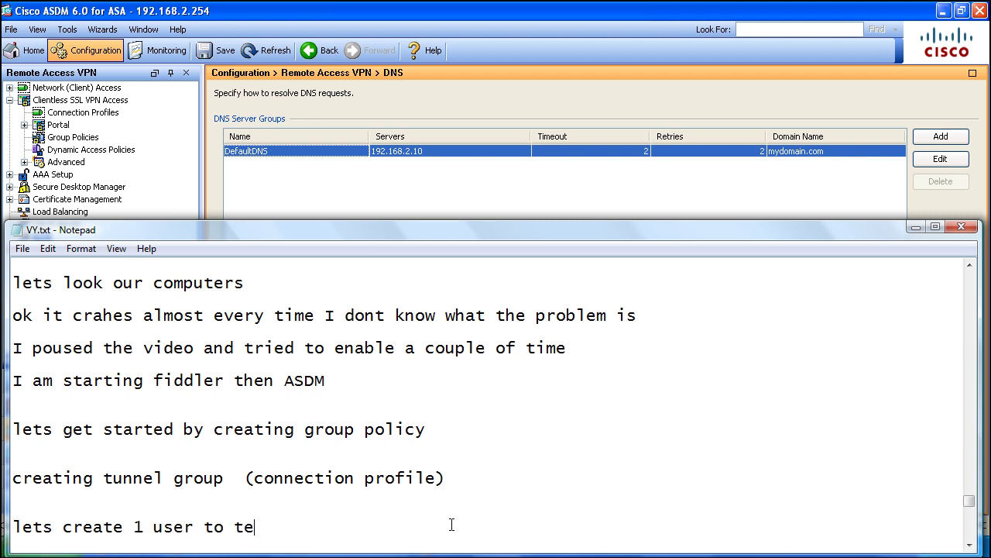
{"action": "type", "text": "st it"}
{"action": "key", "text": "Return"}
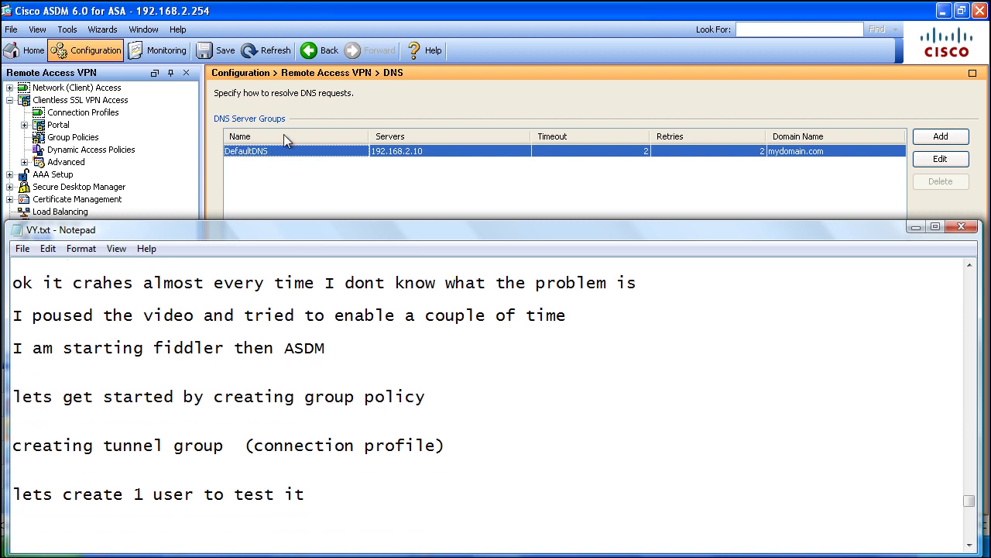
{"action": "left_click", "coordinate": [439, 96]}
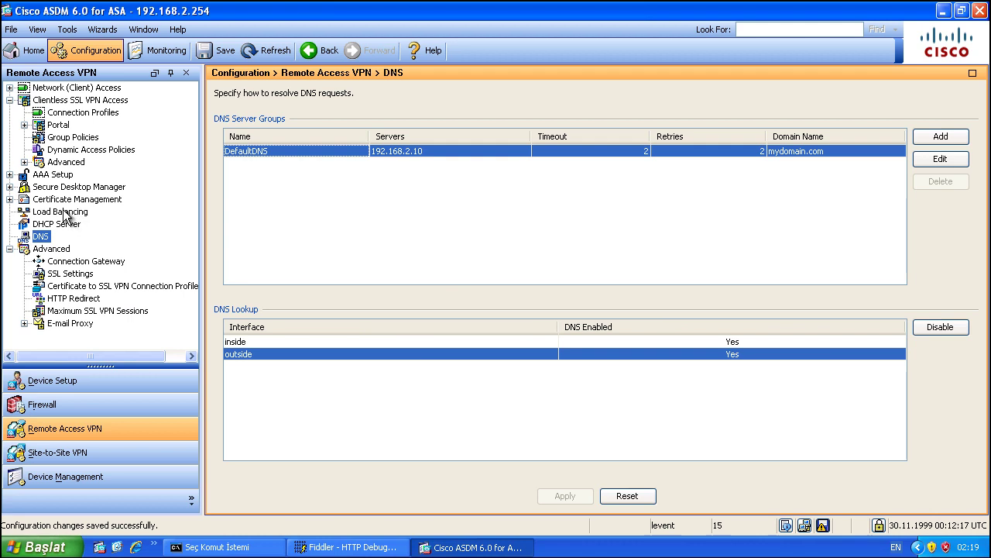
Step: Under AAA Setup > Local Users, start a new user1 account and enter its password
{"action": "left_click", "coordinate": [48, 176]}
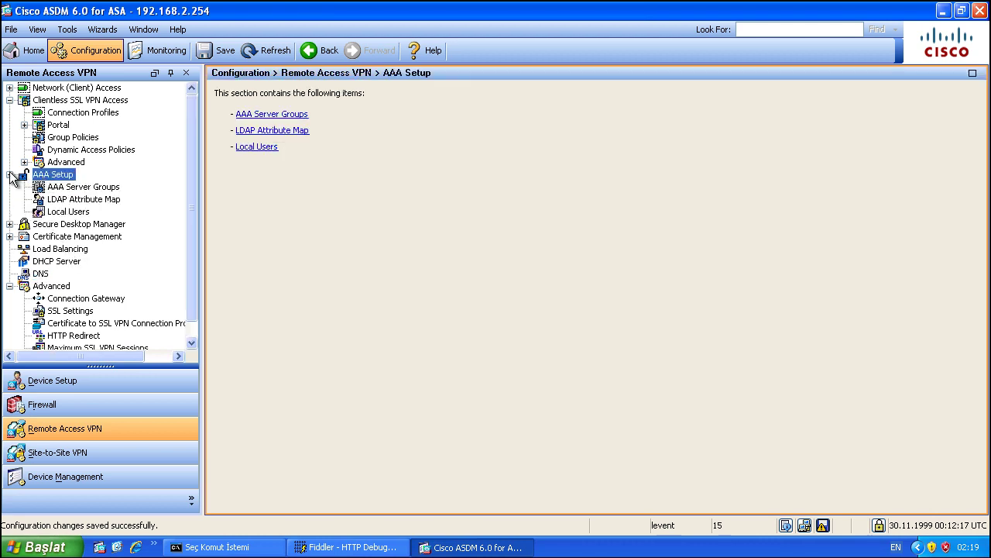
{"action": "left_click", "coordinate": [66, 213]}
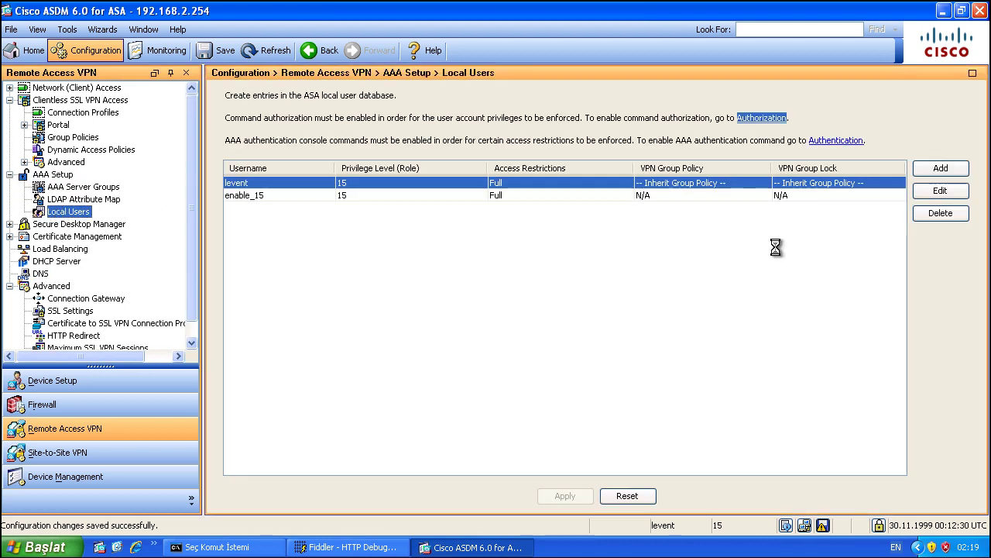
{"action": "left_click", "coordinate": [938, 169]}
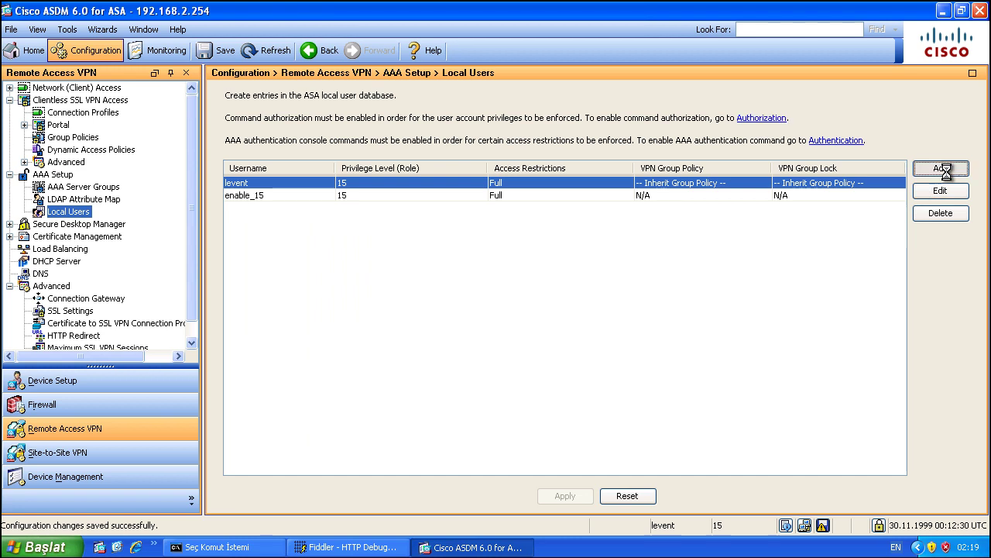
{"action": "type", "text": "cis"}
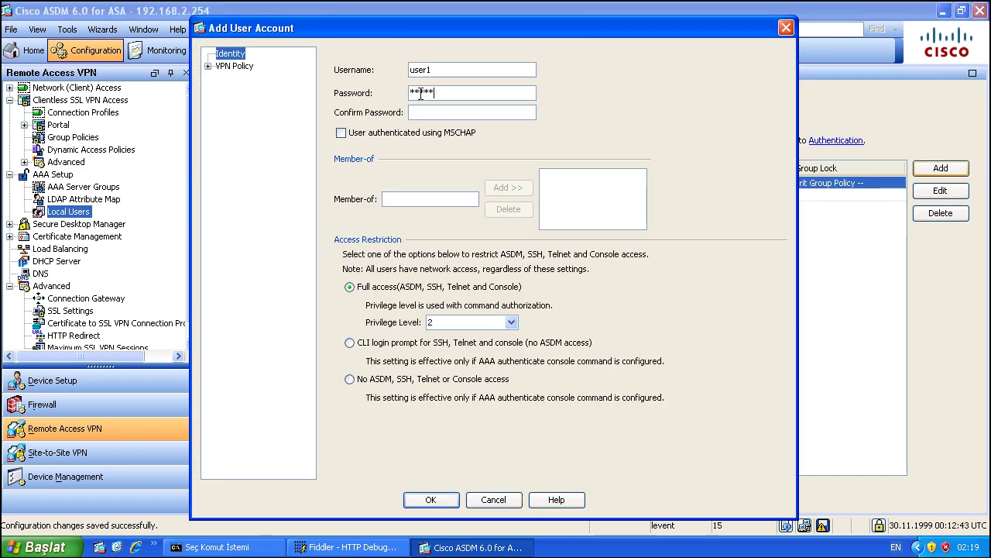
{"action": "left_click", "coordinate": [426, 113]}
Step: Set user1's VPN policy to the CLIENTLESS_SSL_POLICY group policy and review its clientless SSL VPN settings
{"action": "left_click", "coordinate": [233, 66]}
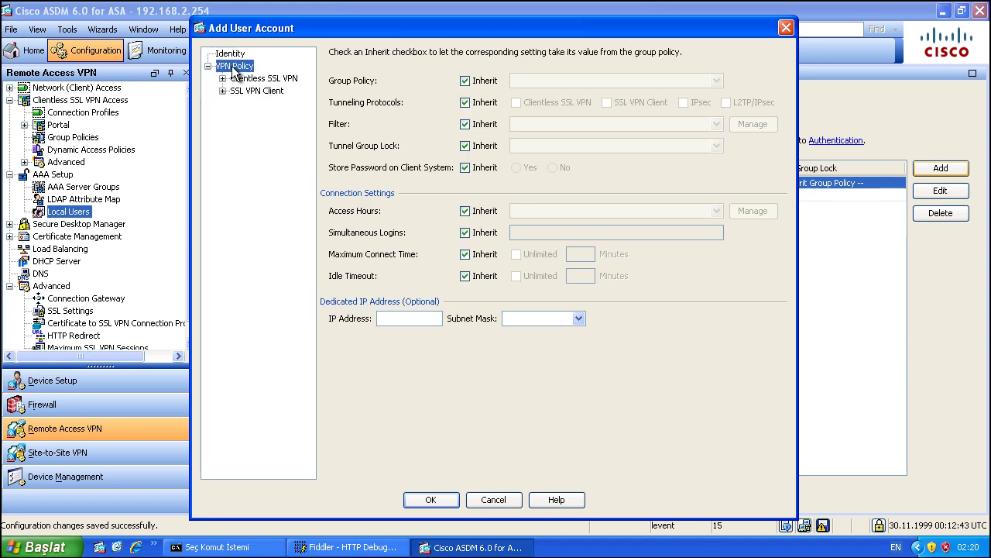
{"action": "left_click", "coordinate": [466, 81]}
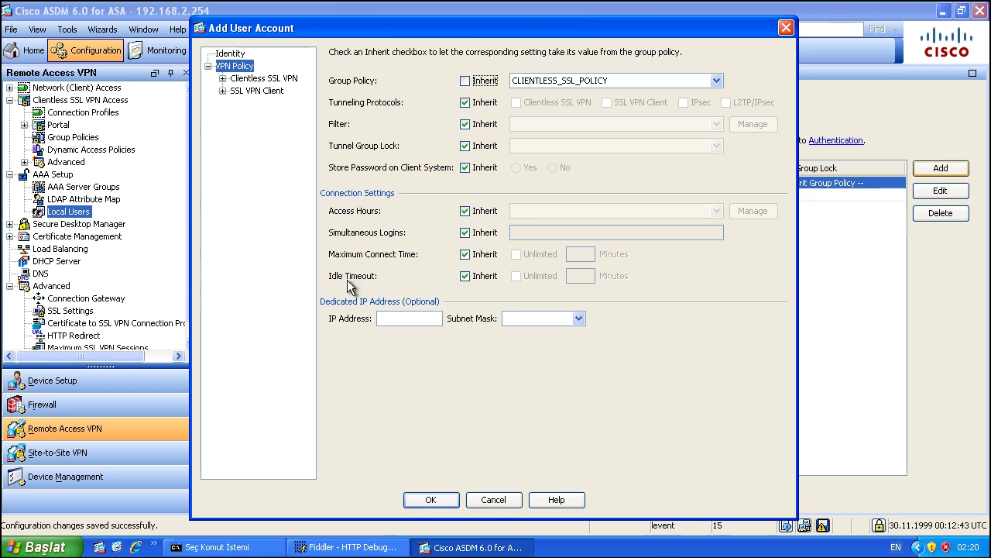
{"action": "left_click", "coordinate": [222, 79]}
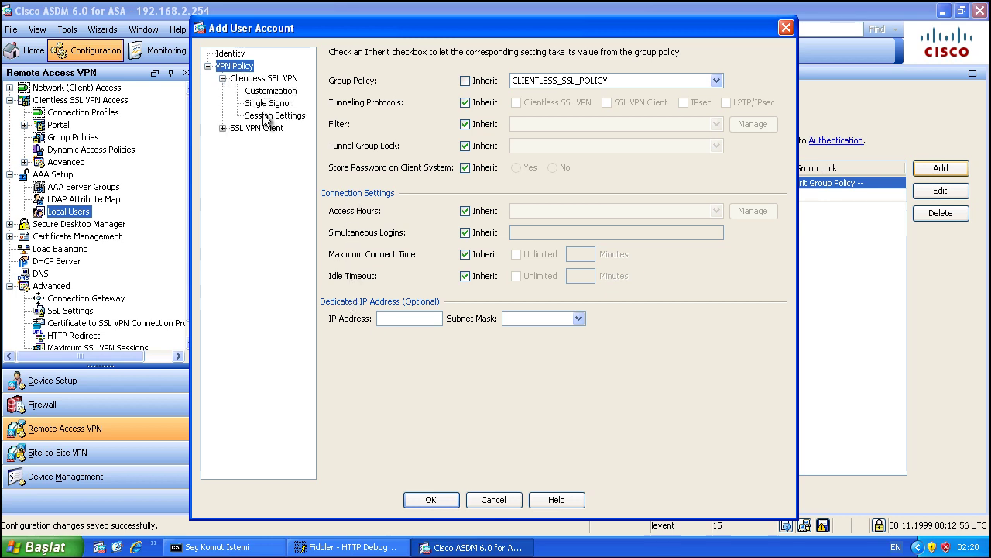
{"action": "left_click", "coordinate": [275, 91]}
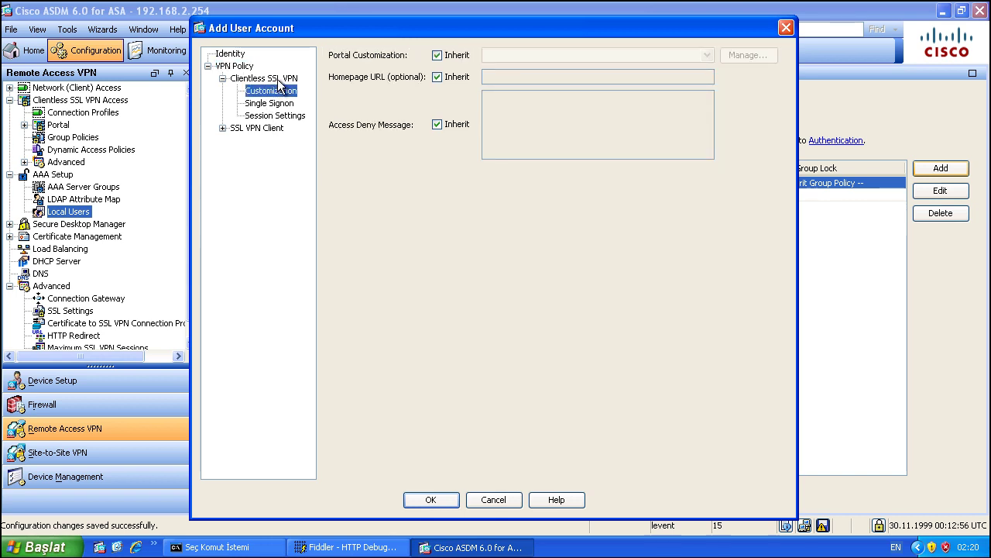
{"action": "left_click", "coordinate": [279, 79]}
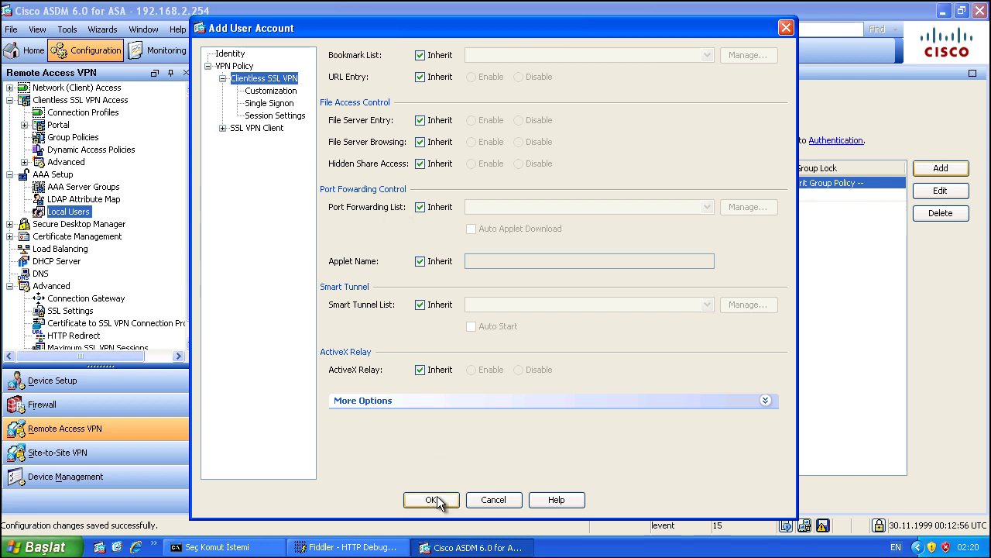
{"action": "left_click", "coordinate": [538, 402]}
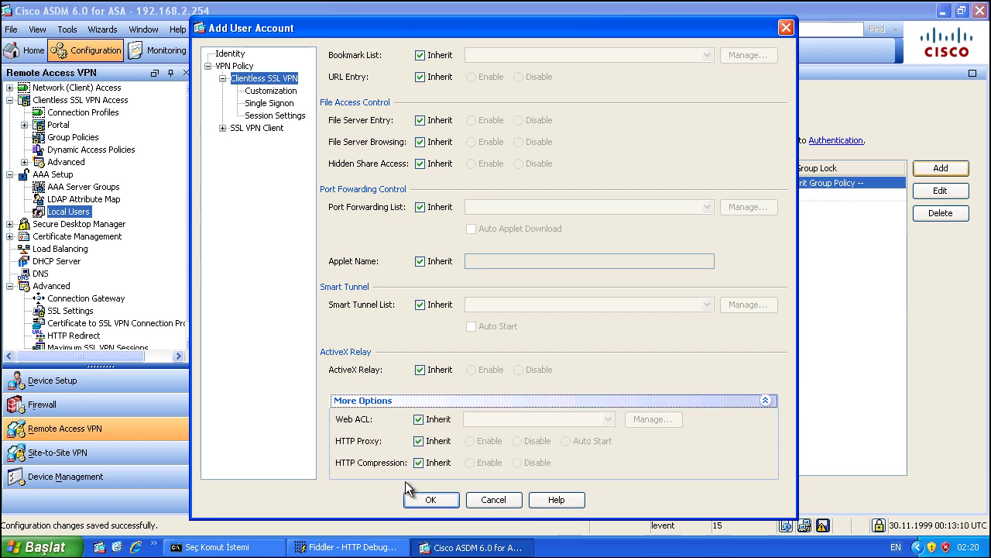
Step: Save the new user and send the configuration to the ASA
{"action": "left_click", "coordinate": [431, 499]}
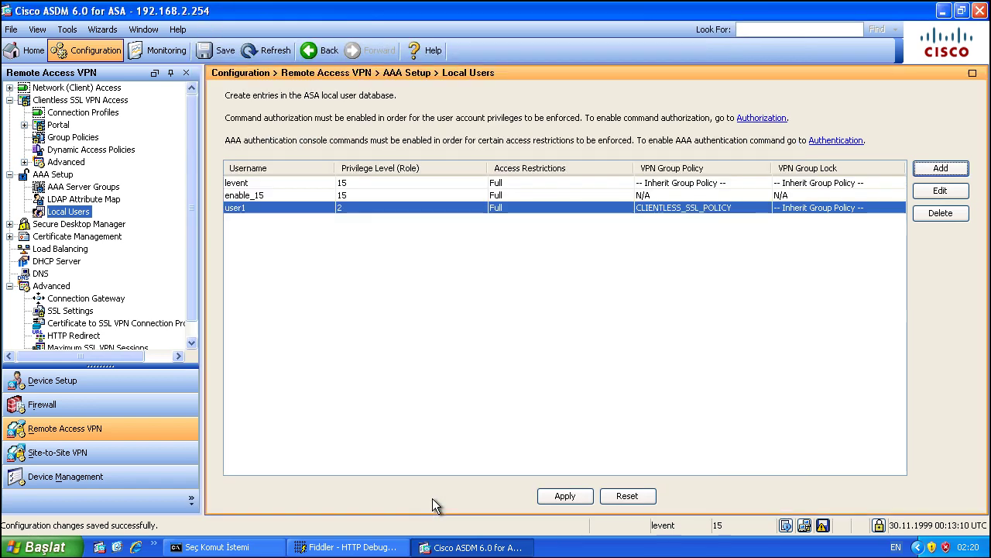
{"action": "left_click", "coordinate": [566, 497]}
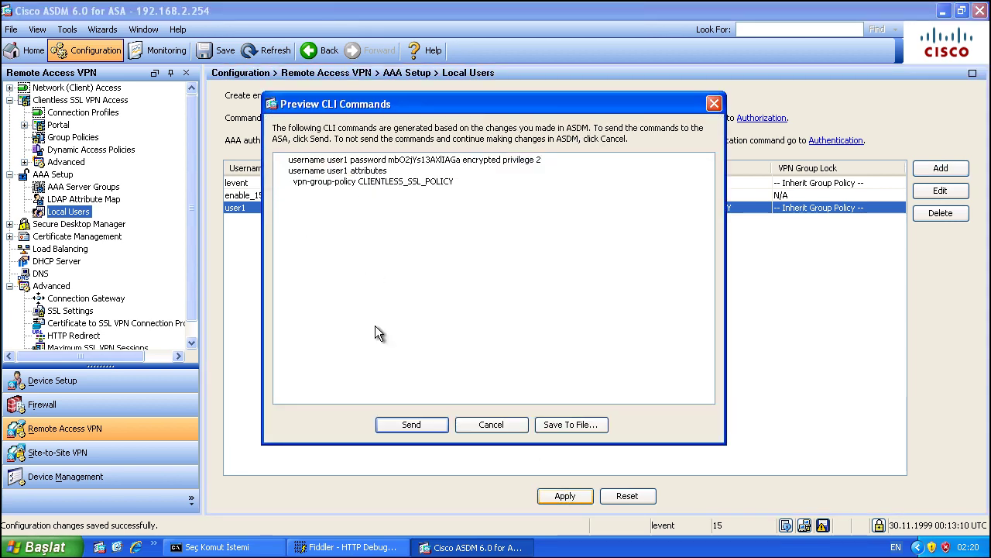
{"action": "left_click", "coordinate": [416, 424]}
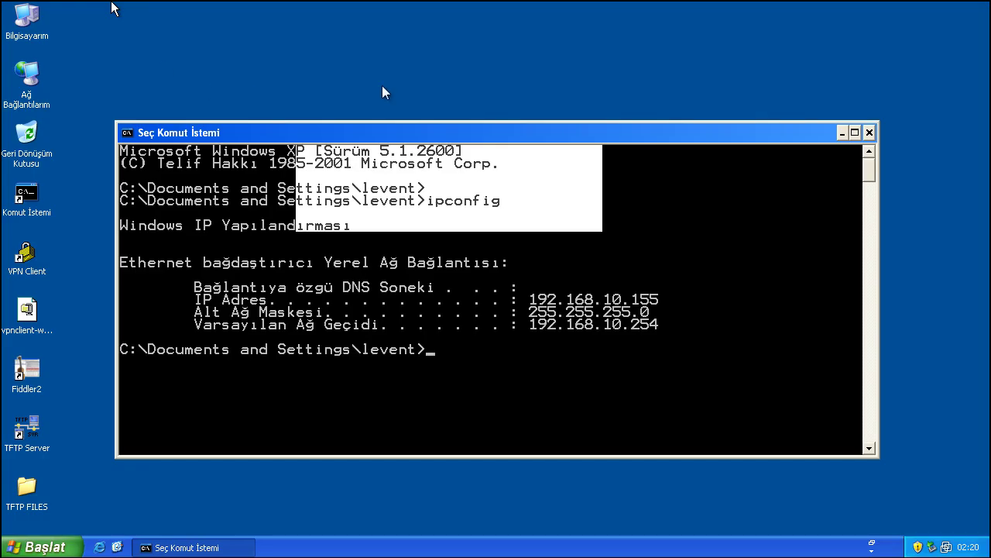
Step: Close the command prompt and launch Internet Explorer
{"action": "left_click", "coordinate": [870, 133]}
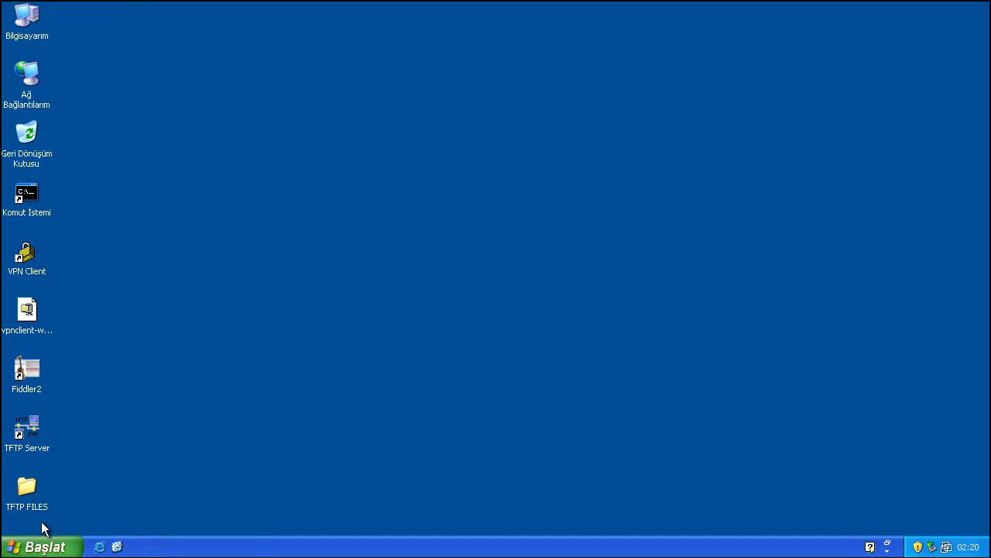
{"action": "left_click", "coordinate": [41, 548]}
{"action": "left_click", "coordinate": [41, 548]}
{"action": "left_click", "coordinate": [103, 546]}
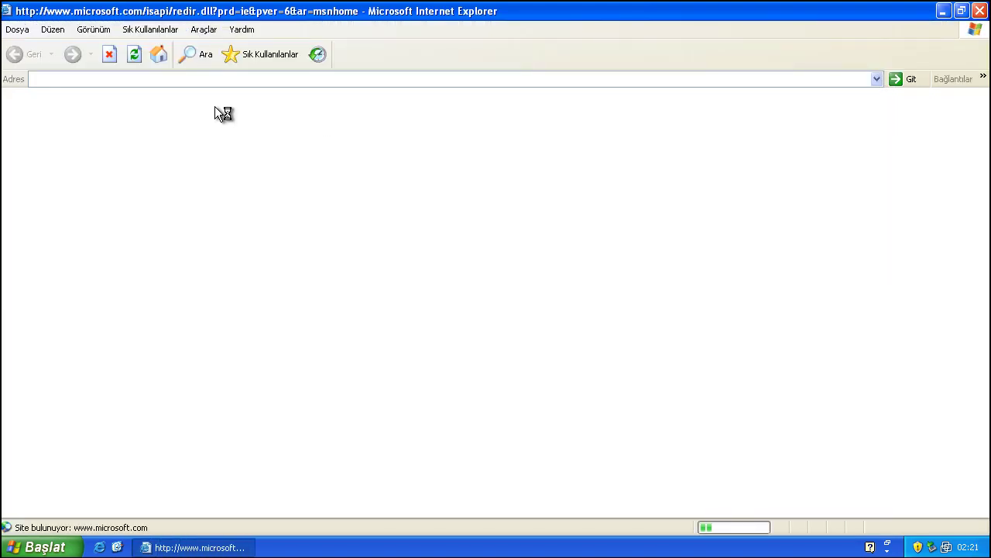
{"action": "left_click", "coordinate": [113, 57]}
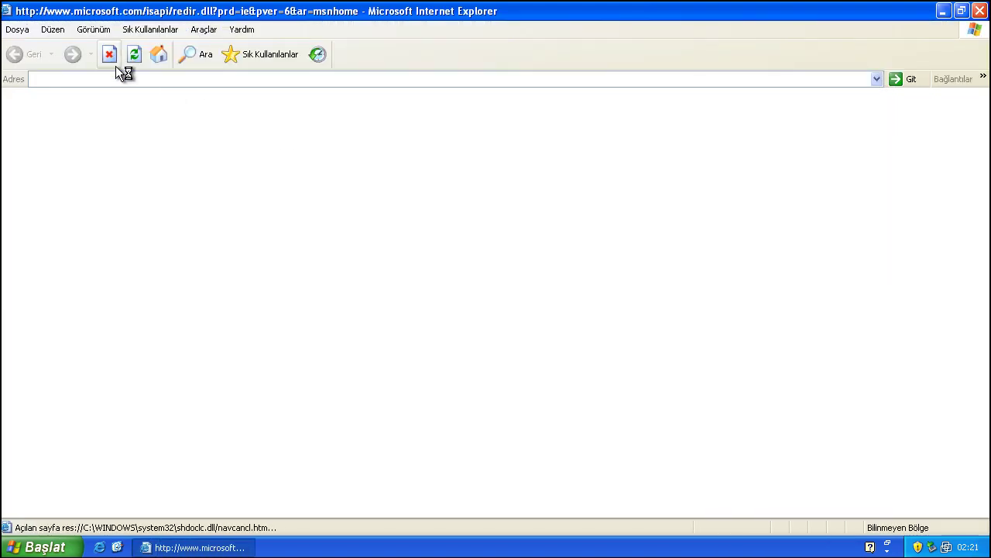
{"action": "left_click", "coordinate": [117, 79]}
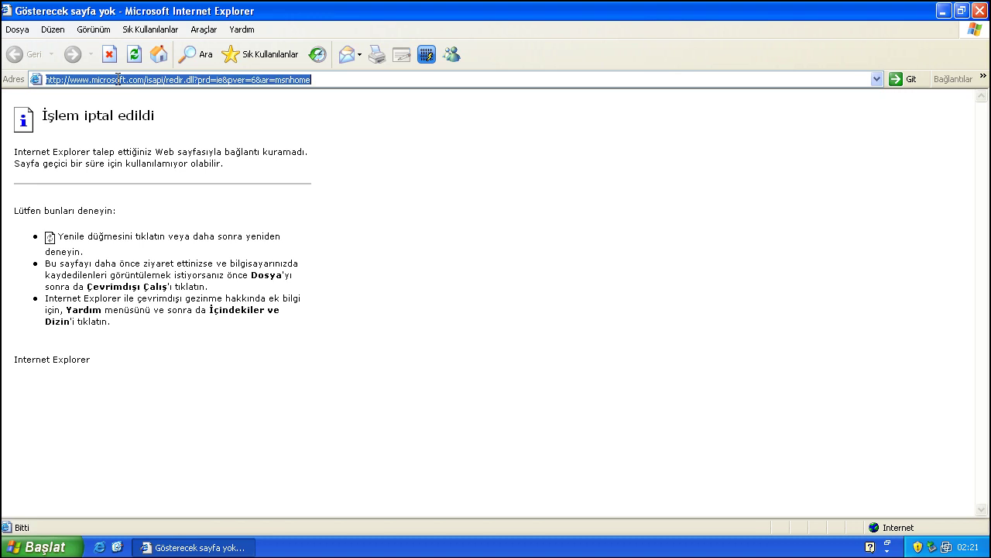
{"action": "type", "text": "https"}
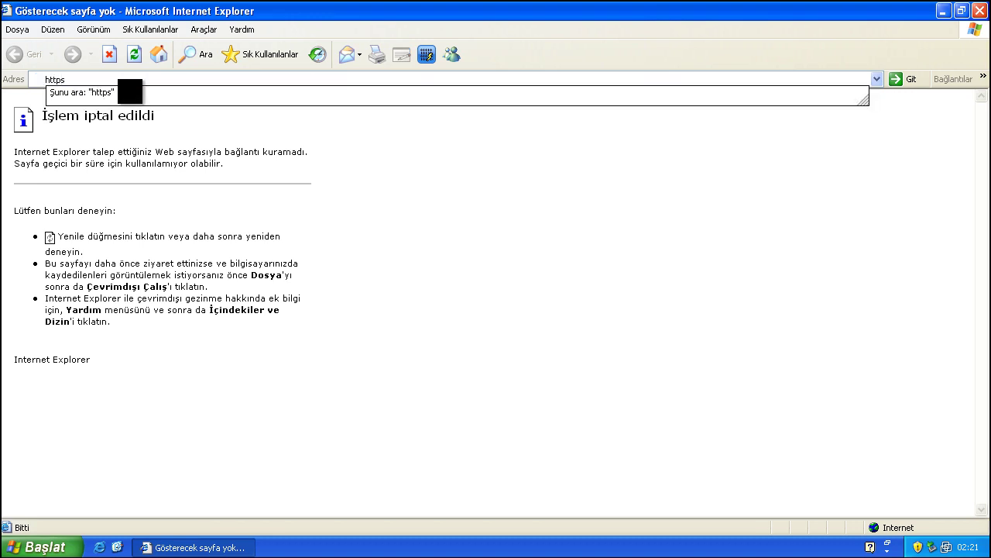
{"action": "type", "text": "://"}
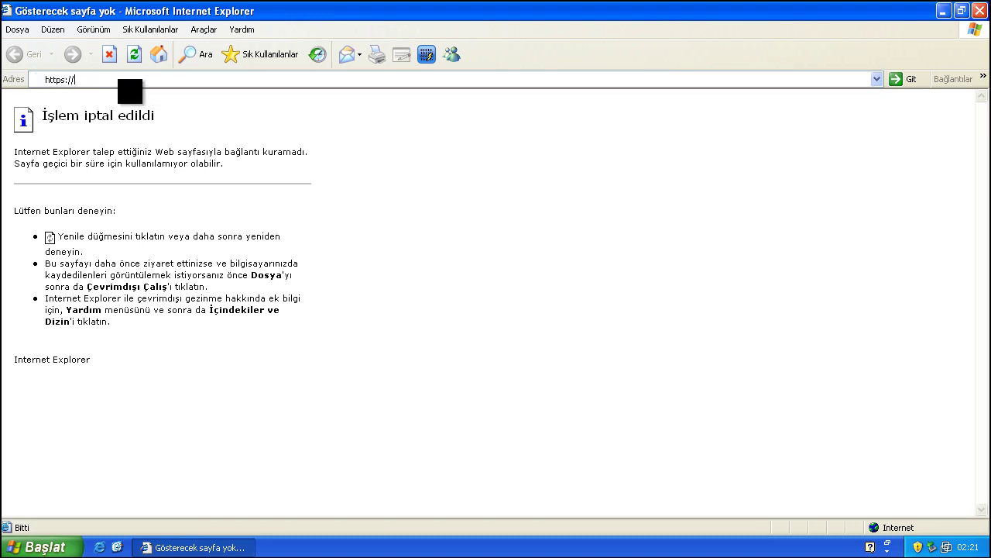
{"action": "type", "text": "157"}
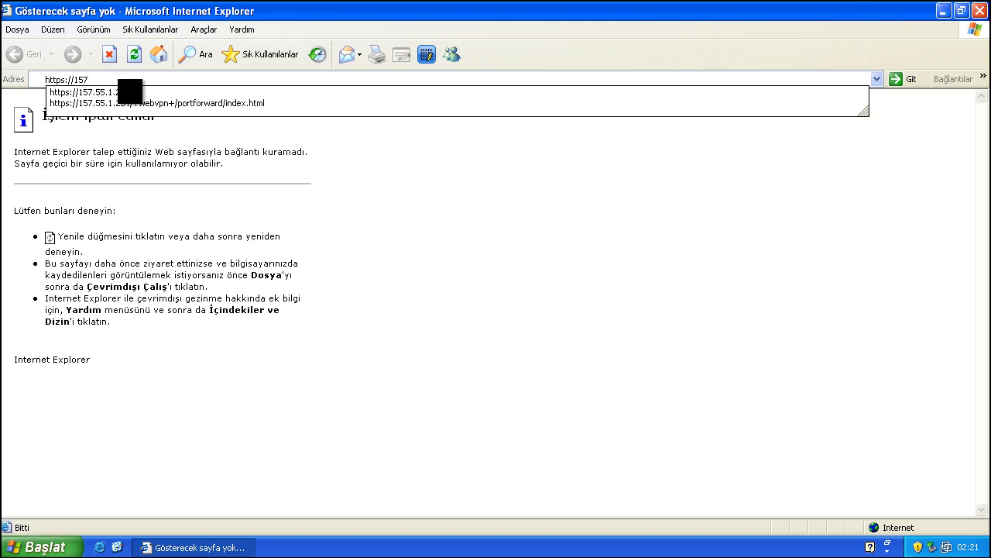
{"action": "left_click", "coordinate": [128, 91]}
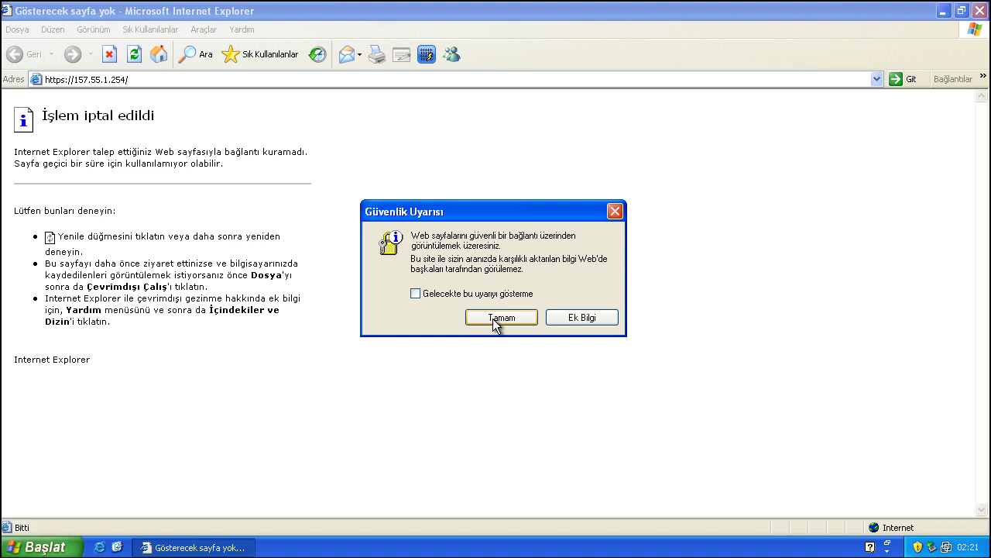
{"action": "left_click", "coordinate": [493, 318]}
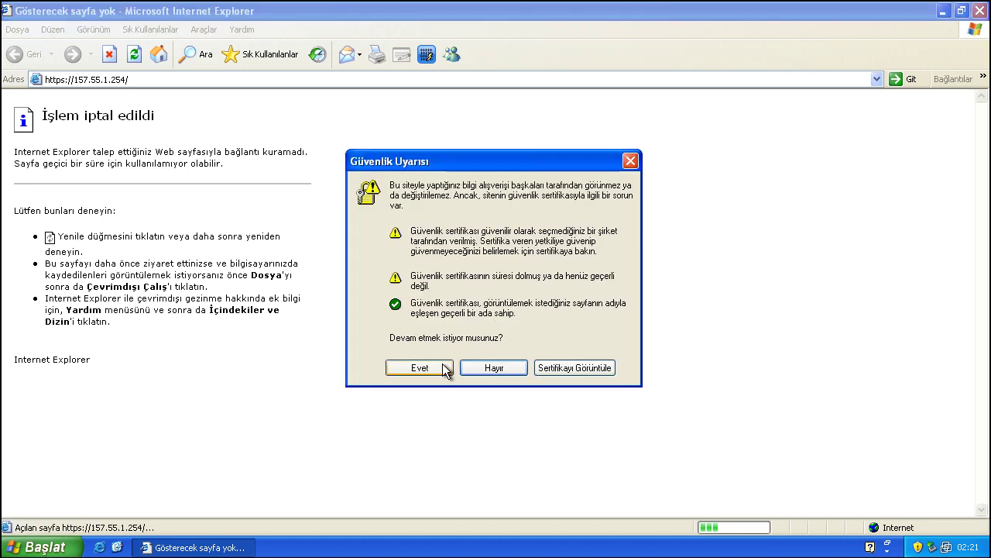
{"action": "left_click", "coordinate": [419, 368]}
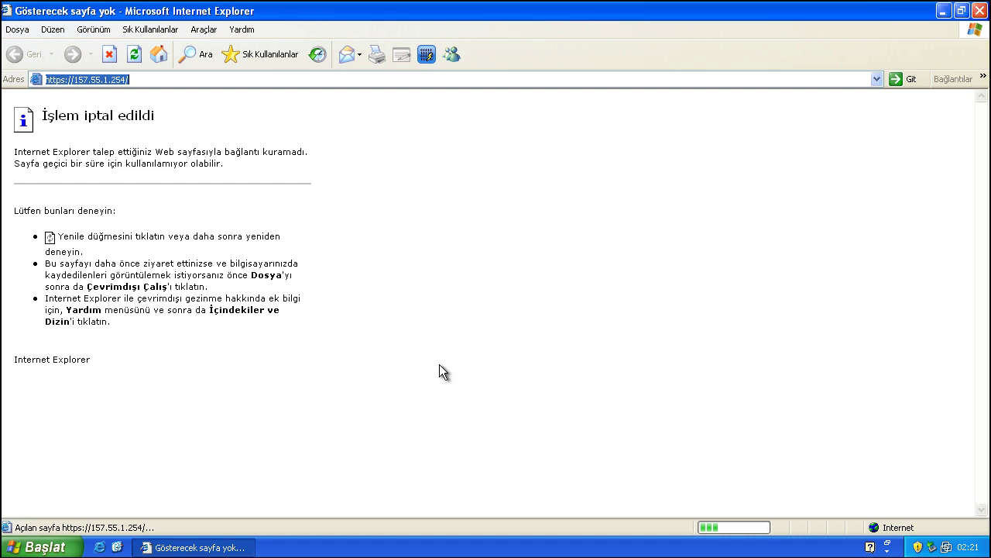